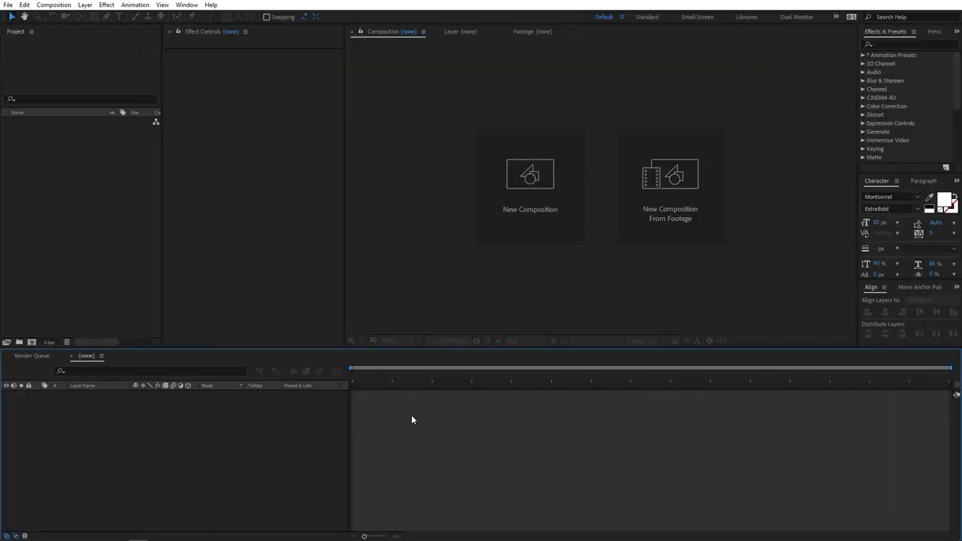
Create a 1920 x 1080, 30 fps, 15-second composition named Main
left_click(54, 5)
left_click(60, 19)
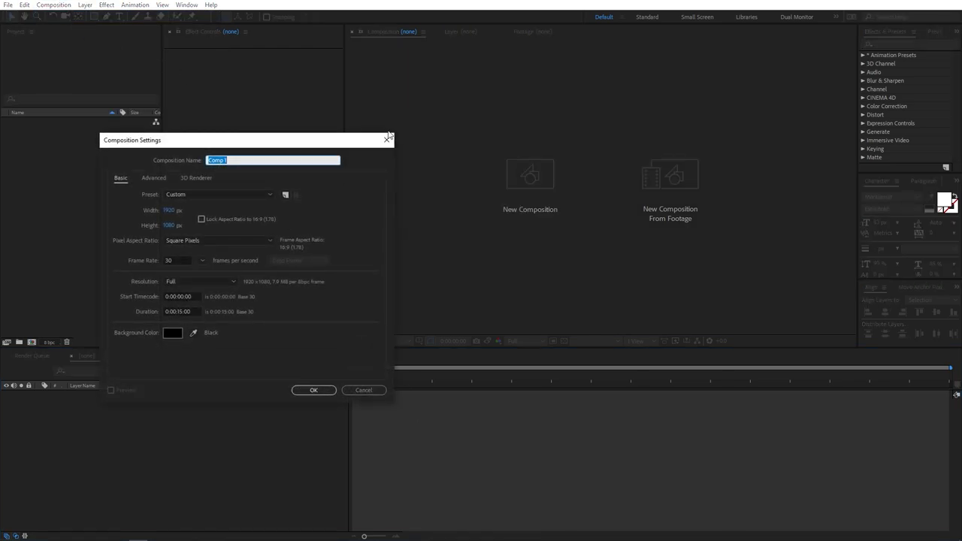
type("Main")
left_click(315, 392)
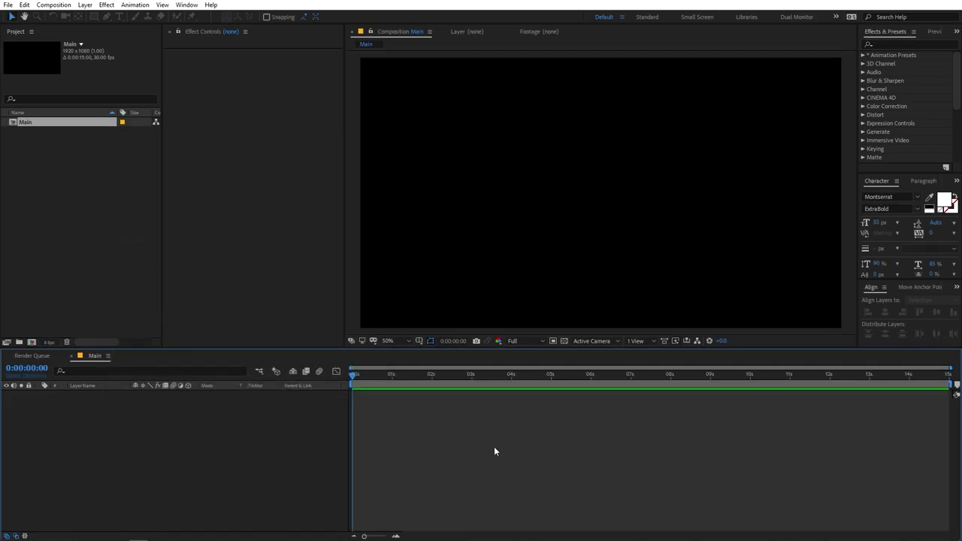
Add a composition-sized grey solid named BG to the Main composition
right_click(149, 456)
mouse_move(192, 350)
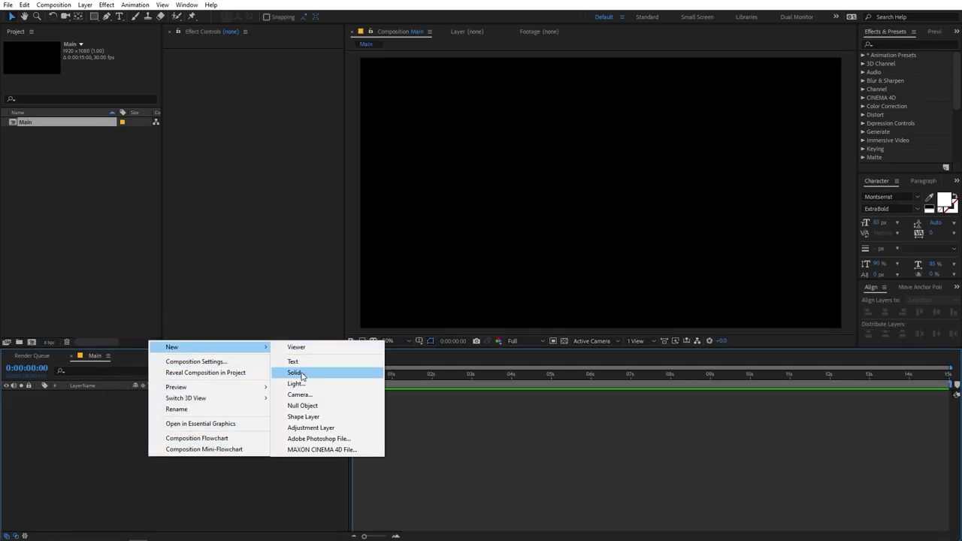
left_click(308, 372)
type("BG")
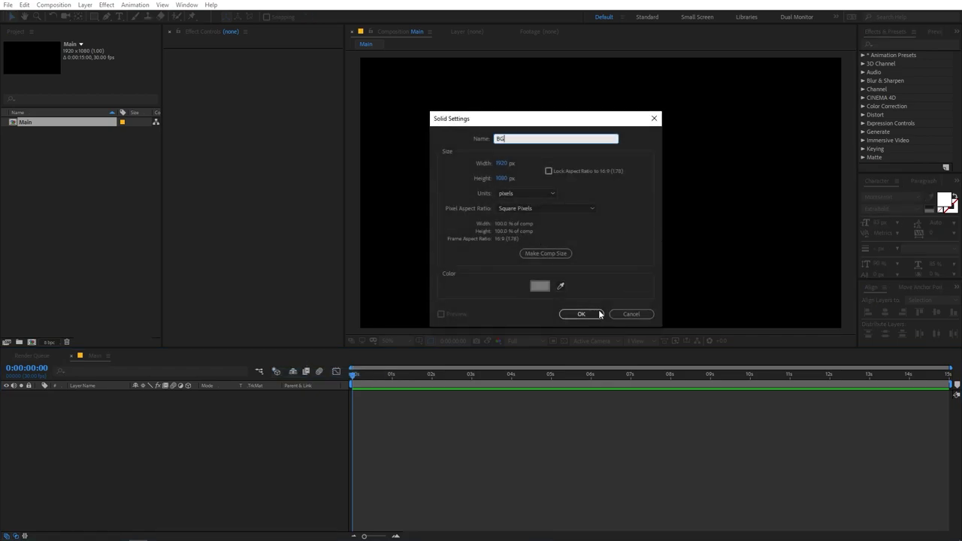
left_click(600, 315)
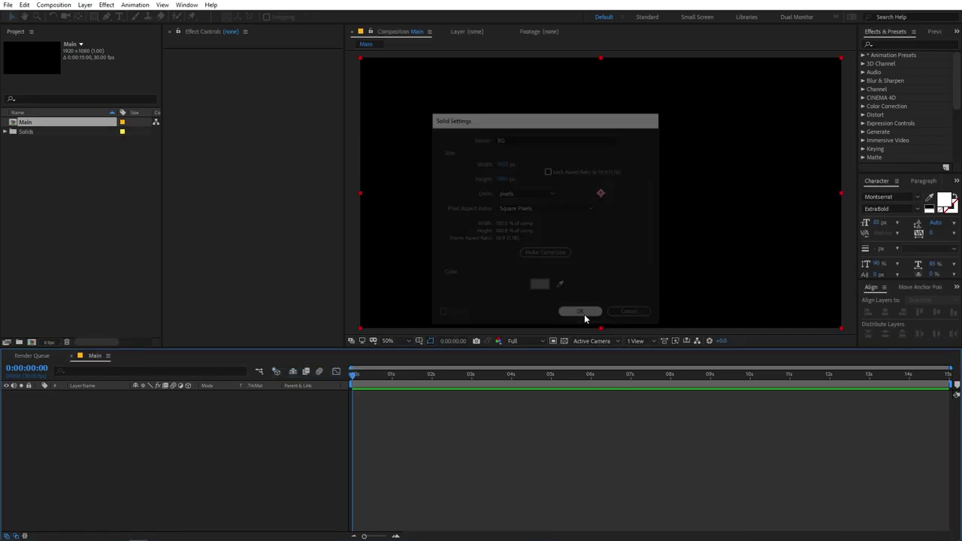
Find the Gradient Ramp effect and apply it to the BG layer
left_click(896, 45)
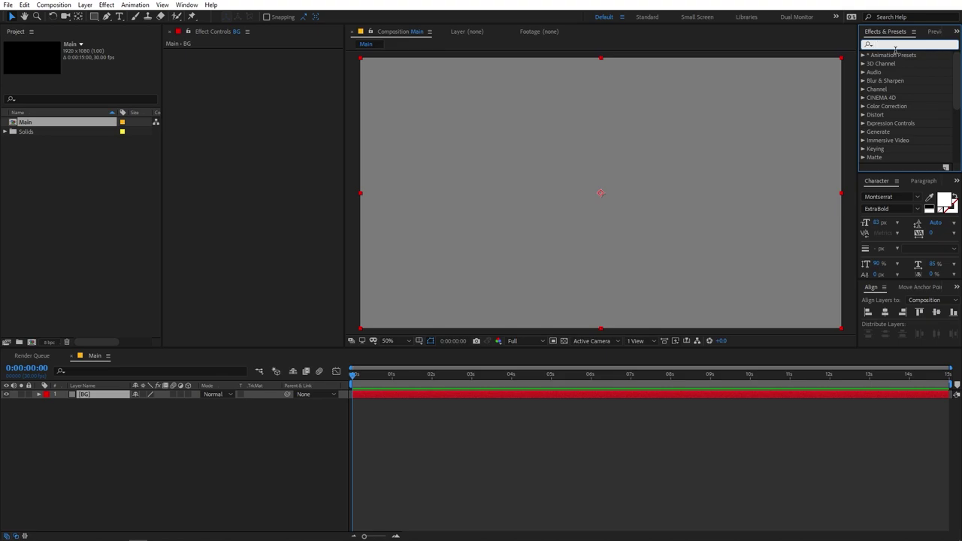
type("grad")
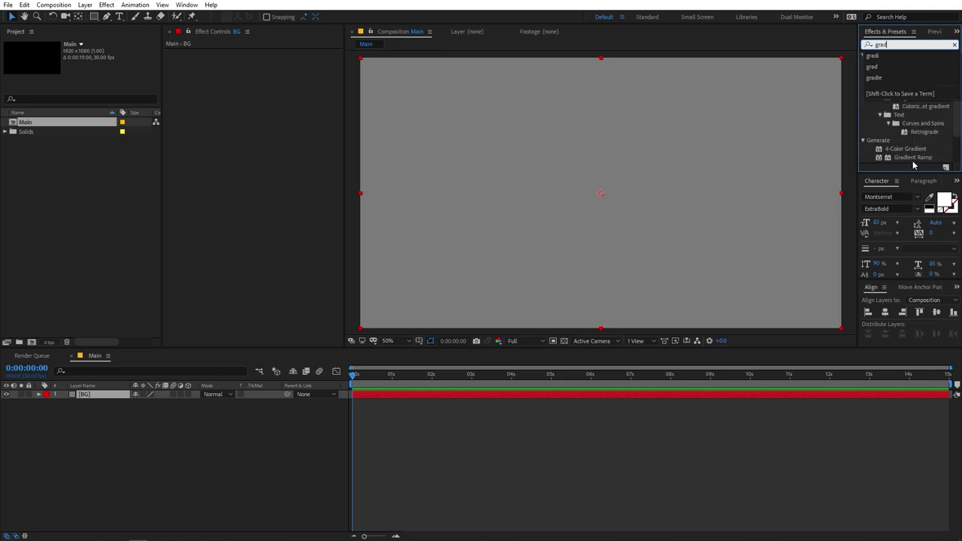
left_click_drag(914, 165, 107, 398)
Set the Gradient Ramp's start color to 25CEFF and its end color to a deep saturated blue
left_click(264, 69)
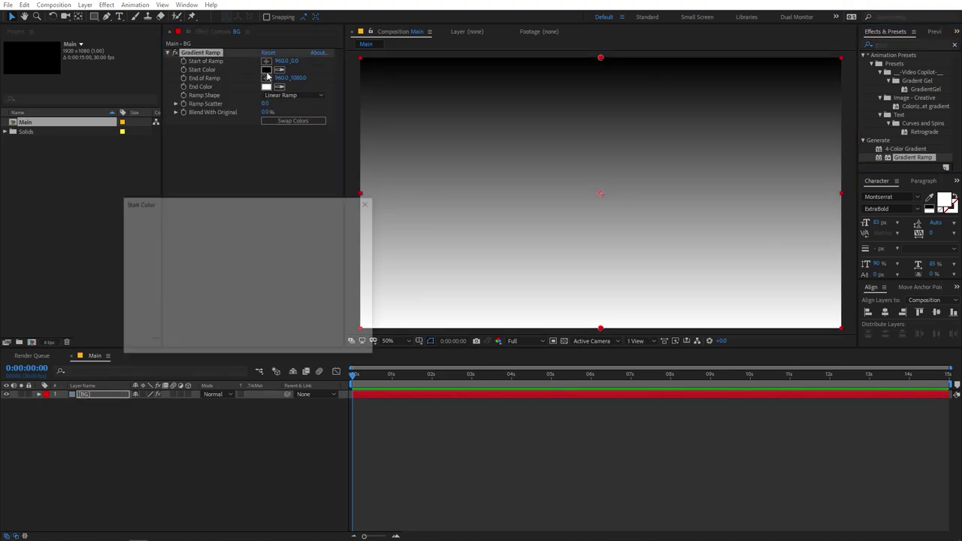
type("25CEFF")
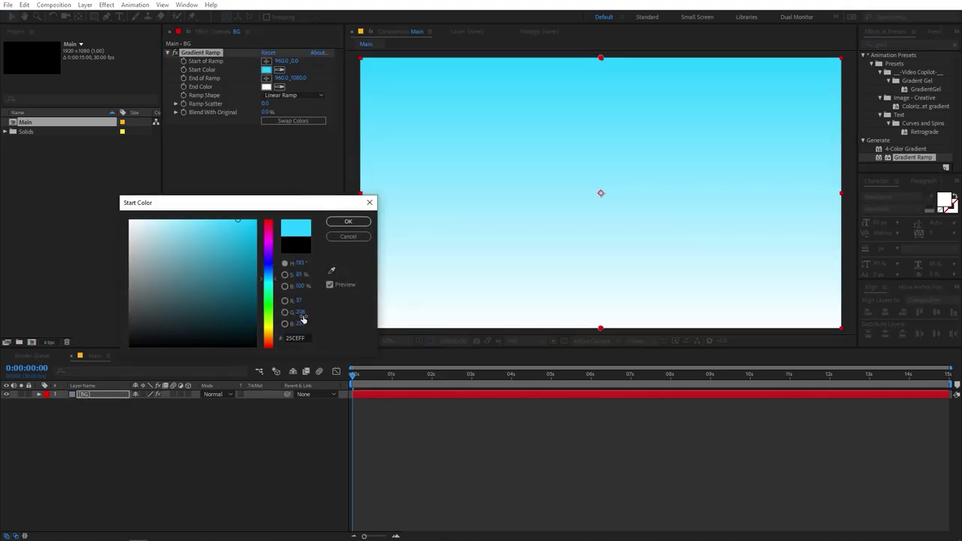
left_click(348, 221)
left_click(266, 87)
left_click(272, 255)
left_click_drag(273, 254, 282, 216)
left_click_drag(272, 271, 273, 269)
left_click(348, 221)
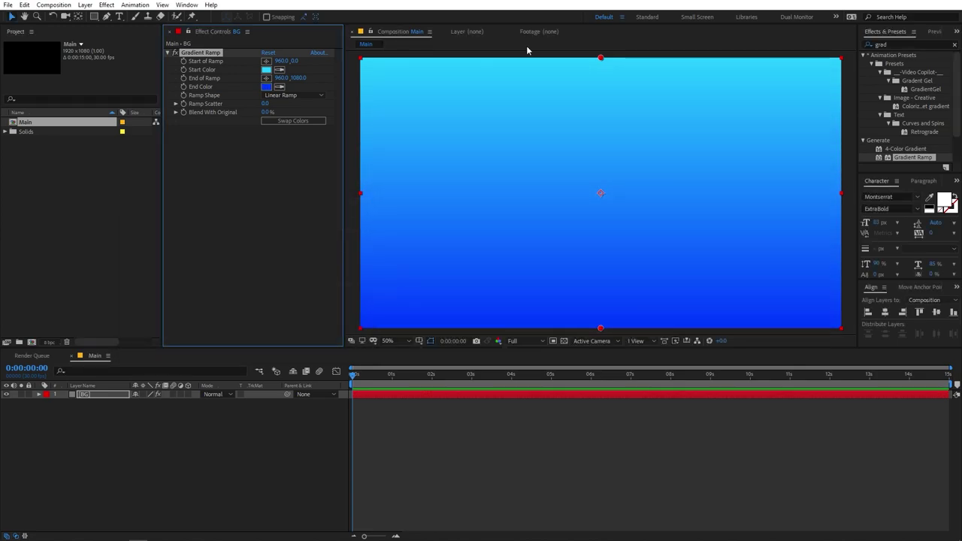
Make the gradient diagonal by moving its start point to about 262, 2 and its end point to about 1644, 1080
left_click_drag(600, 59, 427, 58)
scroll(528, 122, "down", 1)
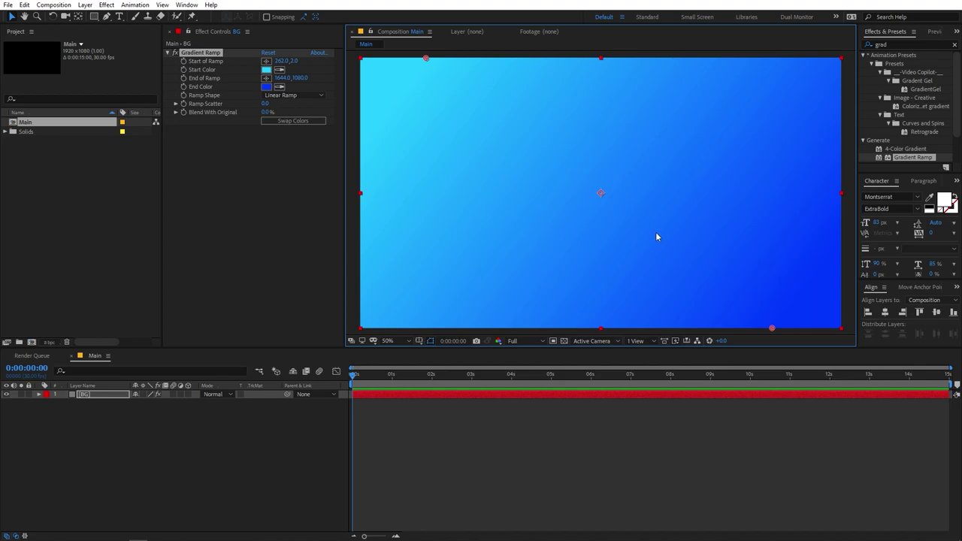
left_click(275, 443)
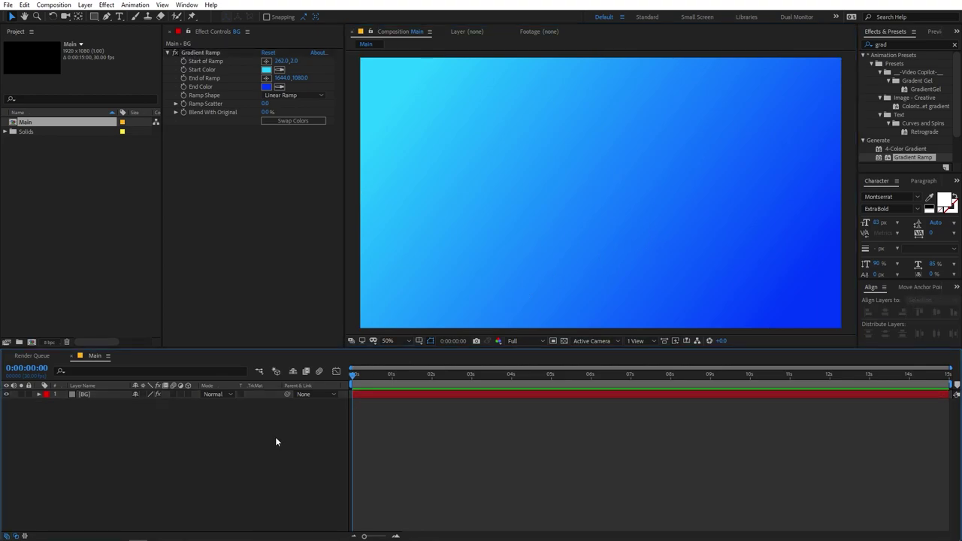
Create a text layer reading THINK in the composition
left_click(120, 17)
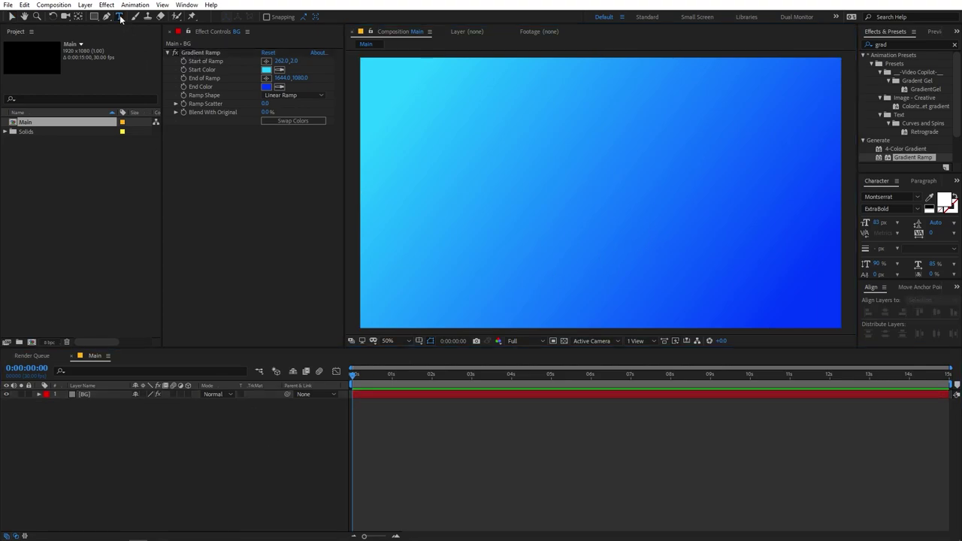
left_click(526, 173)
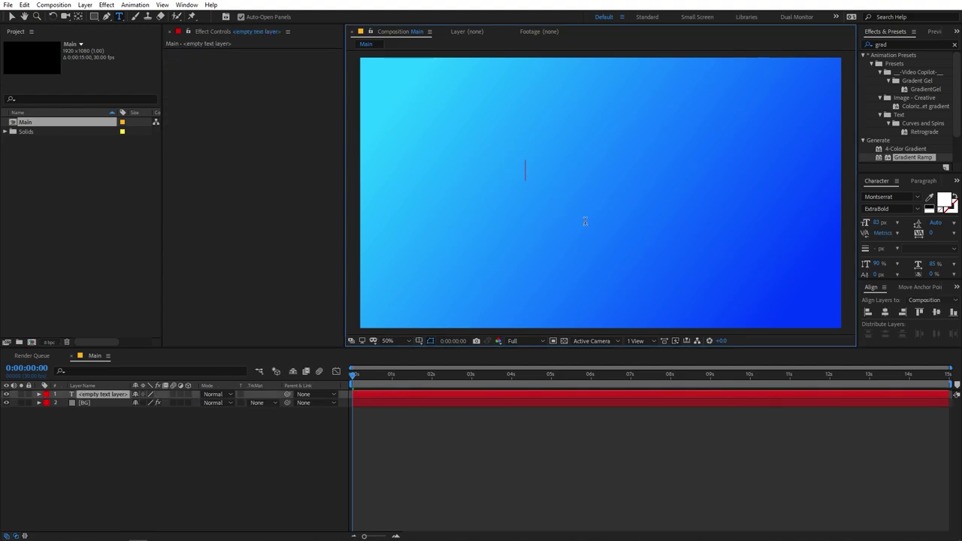
type("THINK")
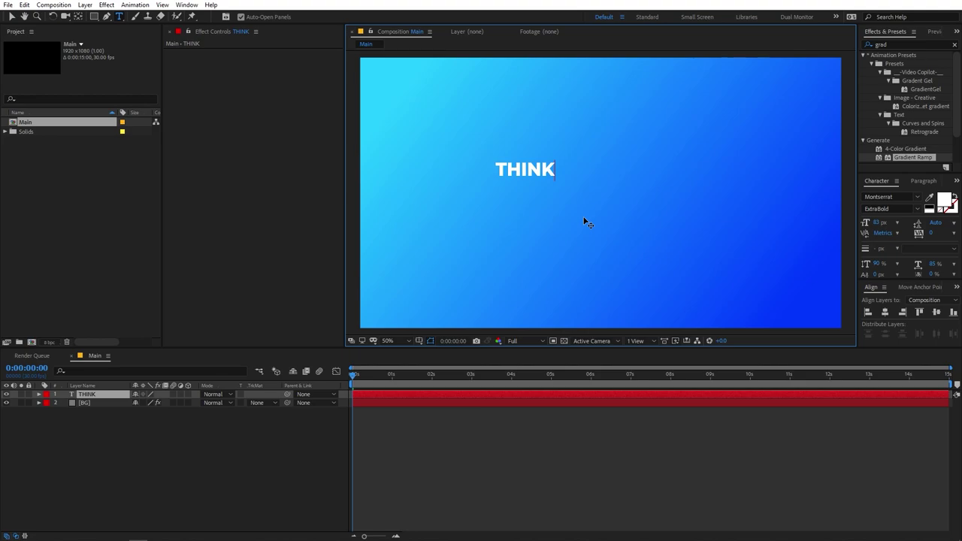
Clear the effects search and enlarge the THINK text's font size to about 224 px
key("ctrl+a")
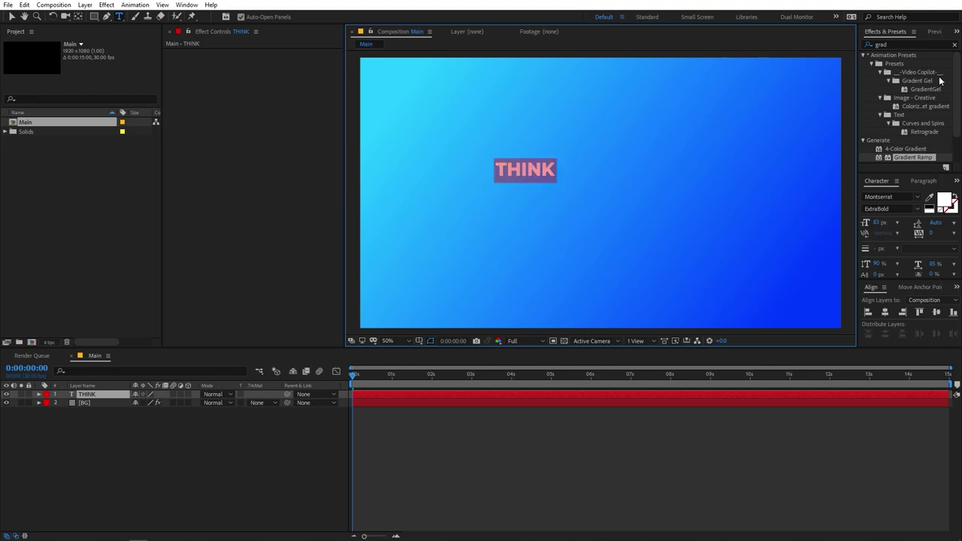
left_click(954, 46)
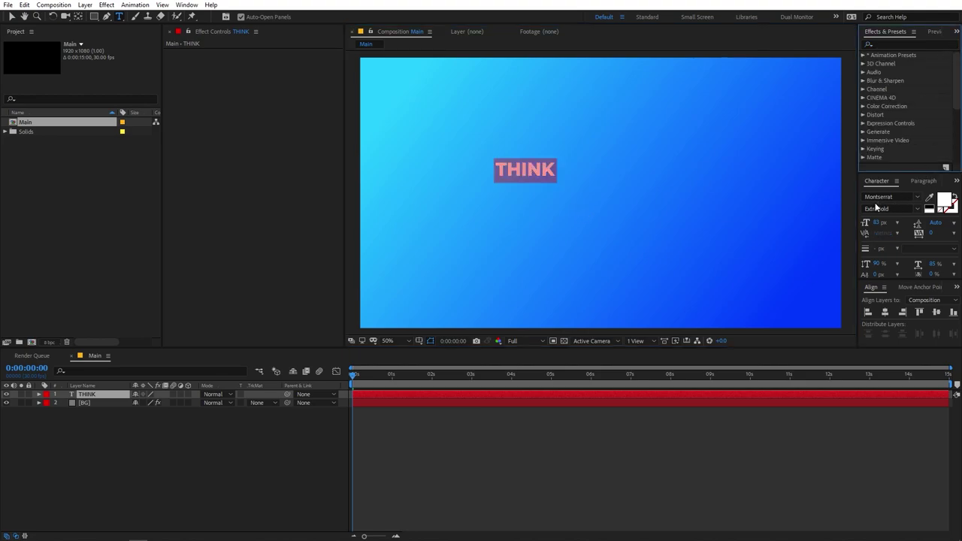
left_click_drag(878, 223, 955, 230)
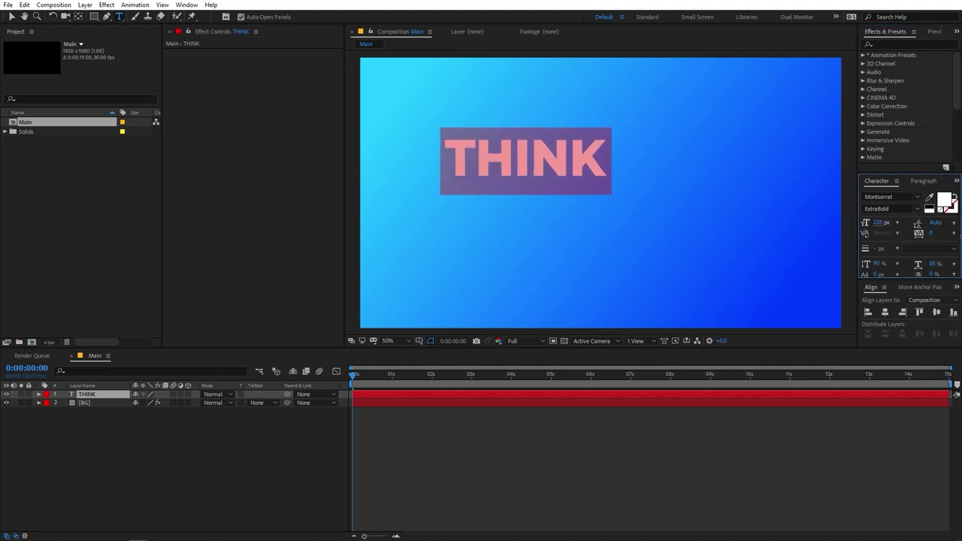
Center the THINK text horizontally and vertically in the composition and center its anchor point on the word
left_click(886, 314)
left_click(936, 313)
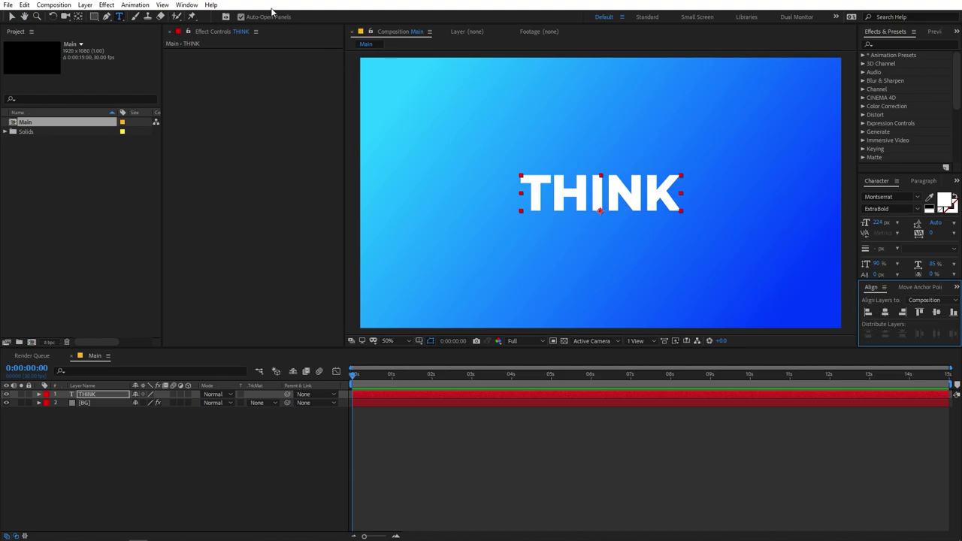
left_click(187, 5)
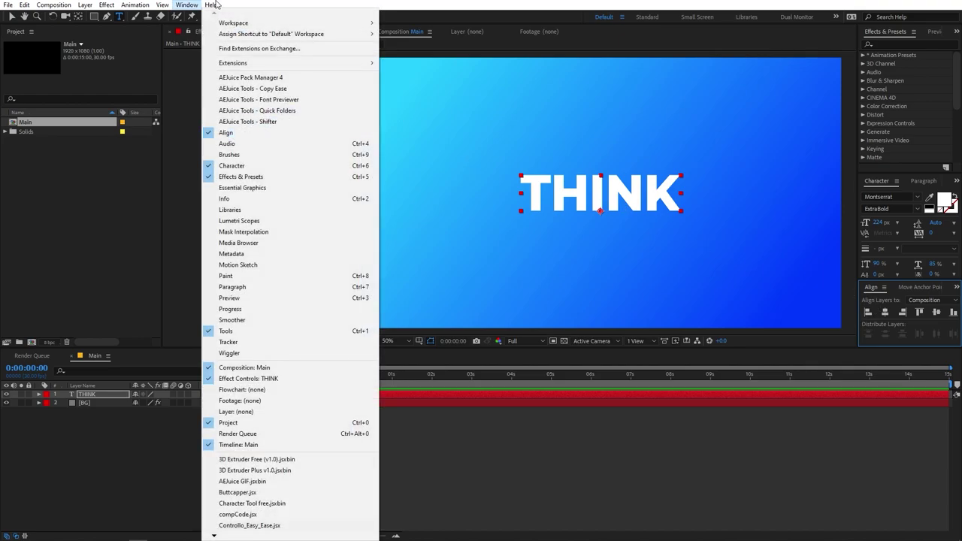
left_click(188, 5)
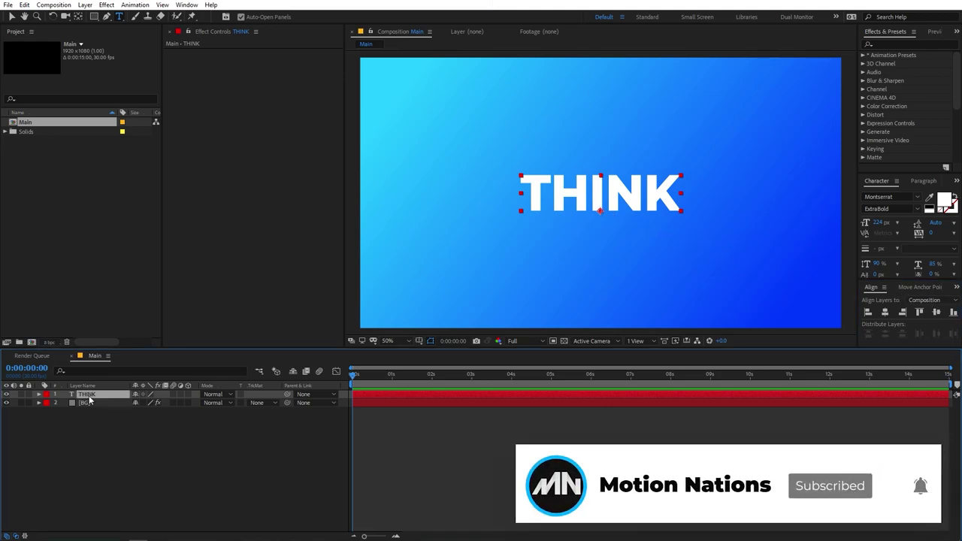
left_click(79, 17)
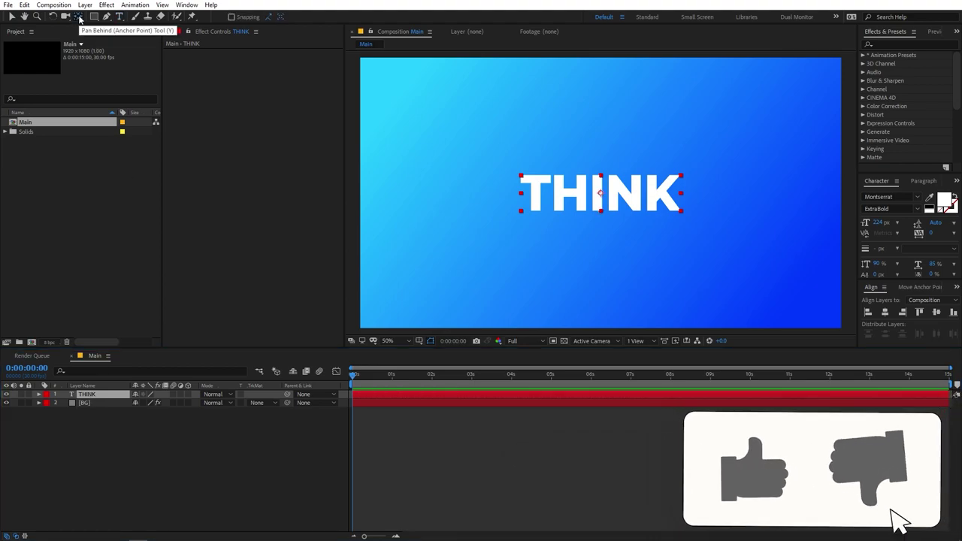
Scale the THINK layer up uniformly until the word spans a little over half the frame's width
left_click(114, 396)
key("s")
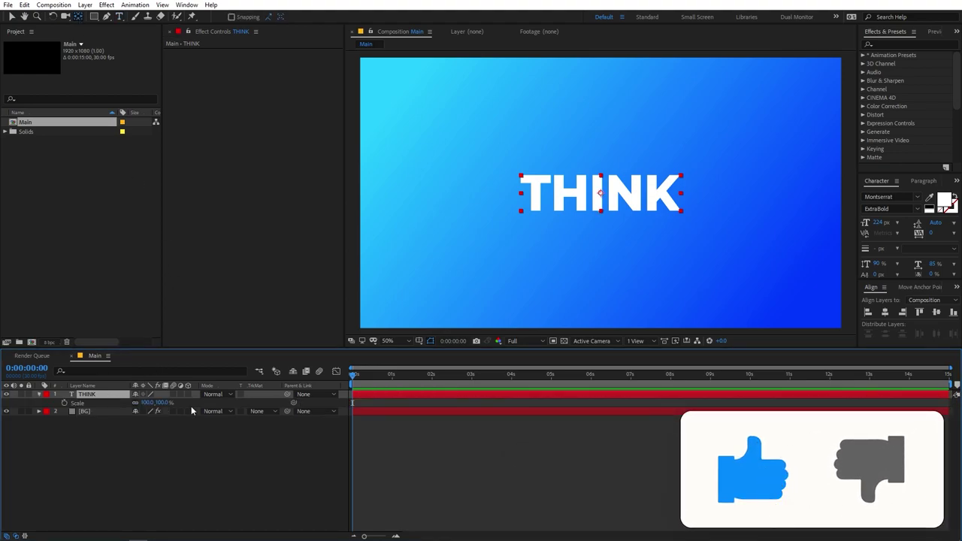
left_click_drag(154, 410, 188, 407)
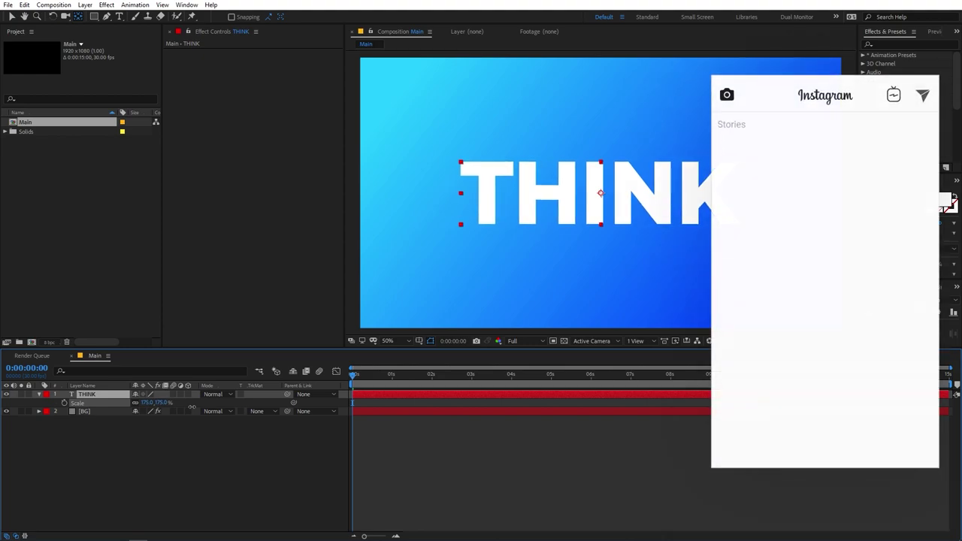
left_click(184, 452)
left_click(39, 396)
left_click(39, 395)
Create masks from the THINK text layer
left_click(89, 395)
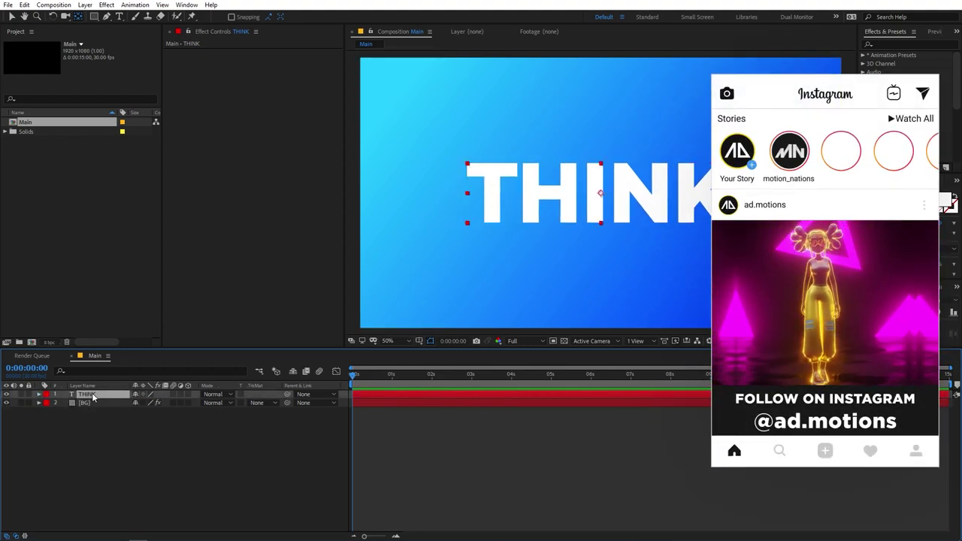
right_click(92, 397)
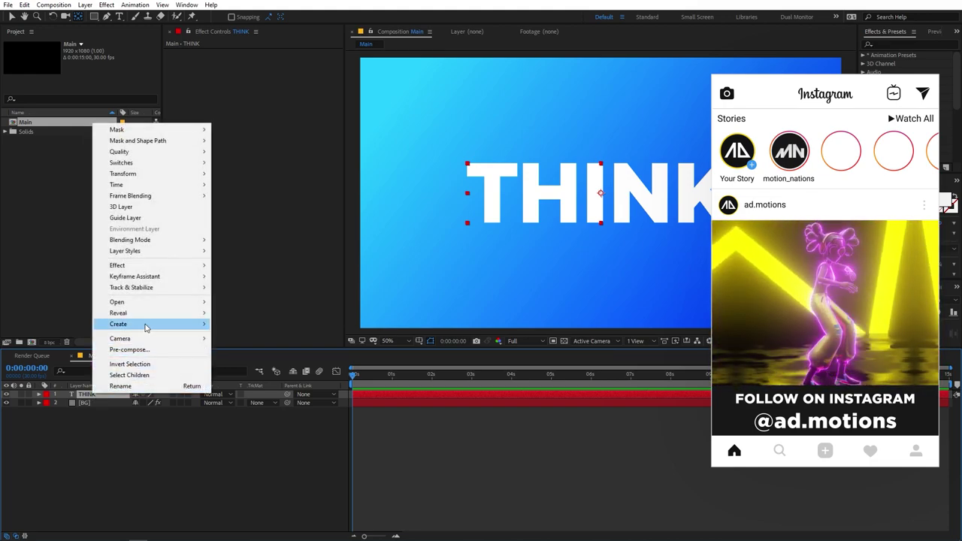
mouse_move(173, 324)
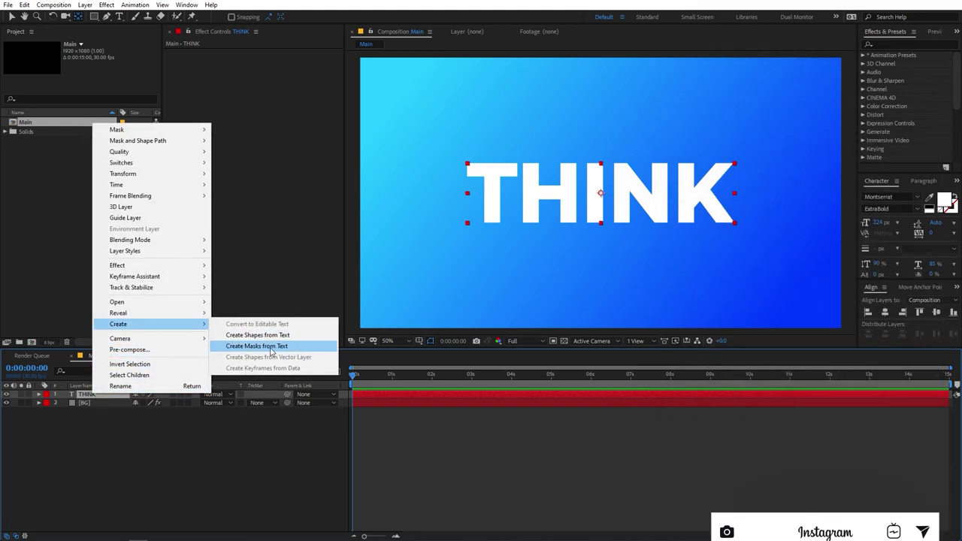
left_click(257, 347)
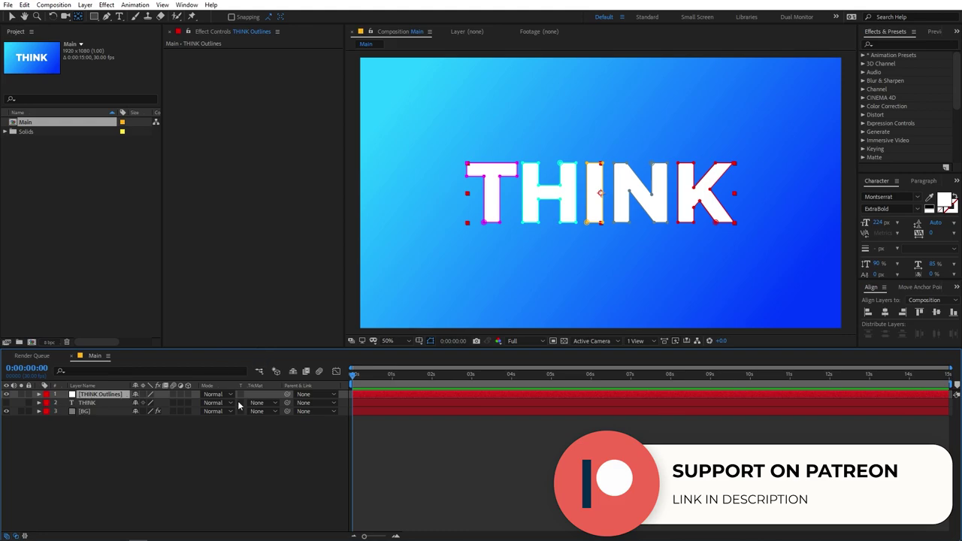
Find the Stroke effect and apply it to the THINK Outlines layer
left_click(902, 48)
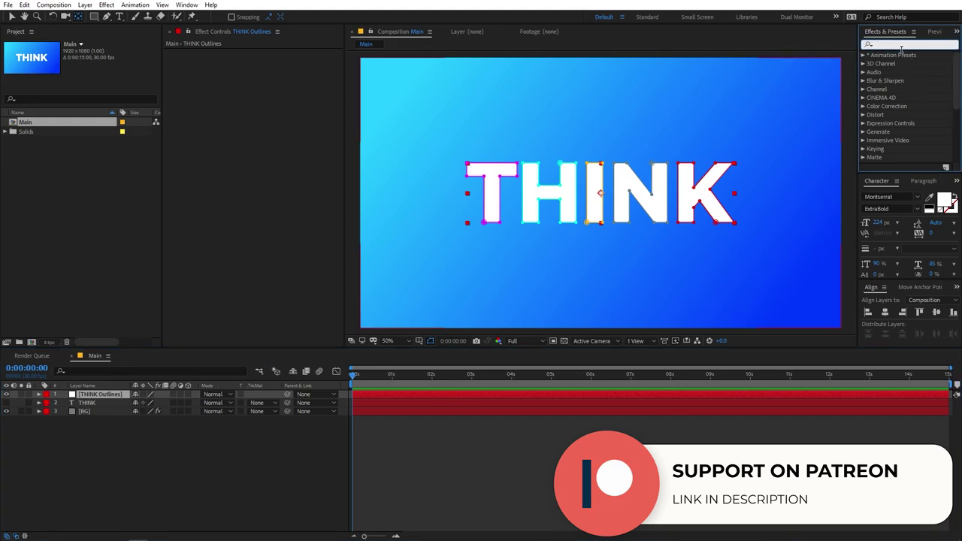
type("stroke")
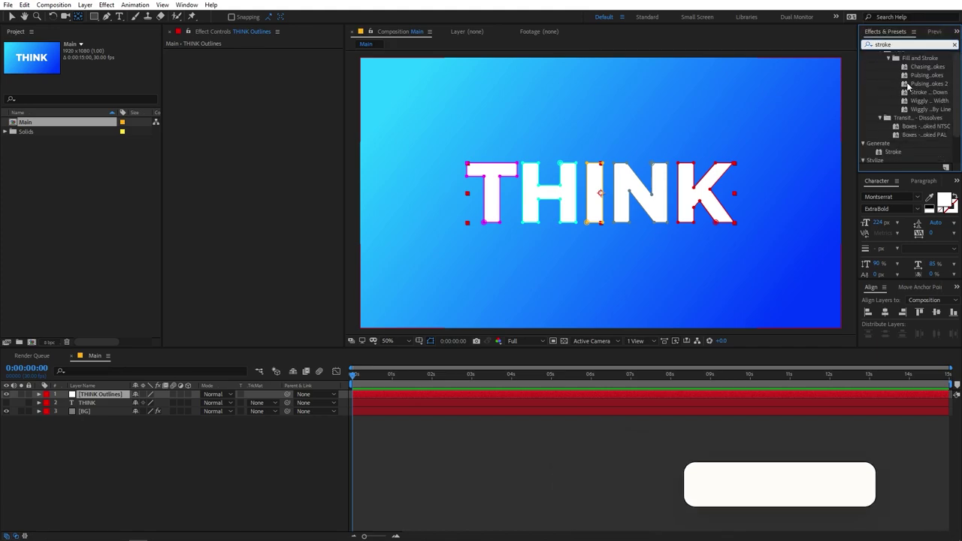
mouse_move(894, 141)
left_mouse_down()
mouse_move(88, 406)
mouse_move(99, 396)
left_mouse_up()
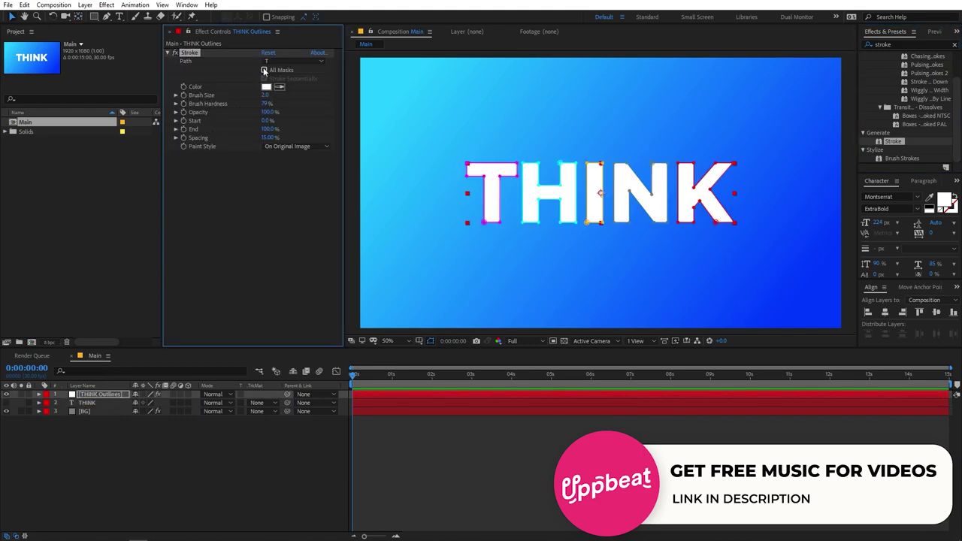
Apply the stroke to all masks and set its paint style to On Transparent
left_click(265, 70)
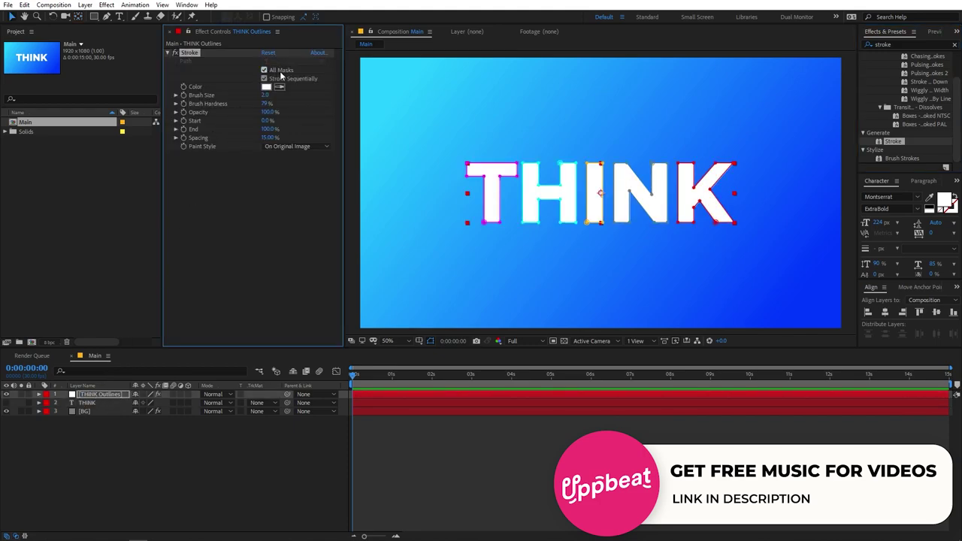
left_click(296, 145)
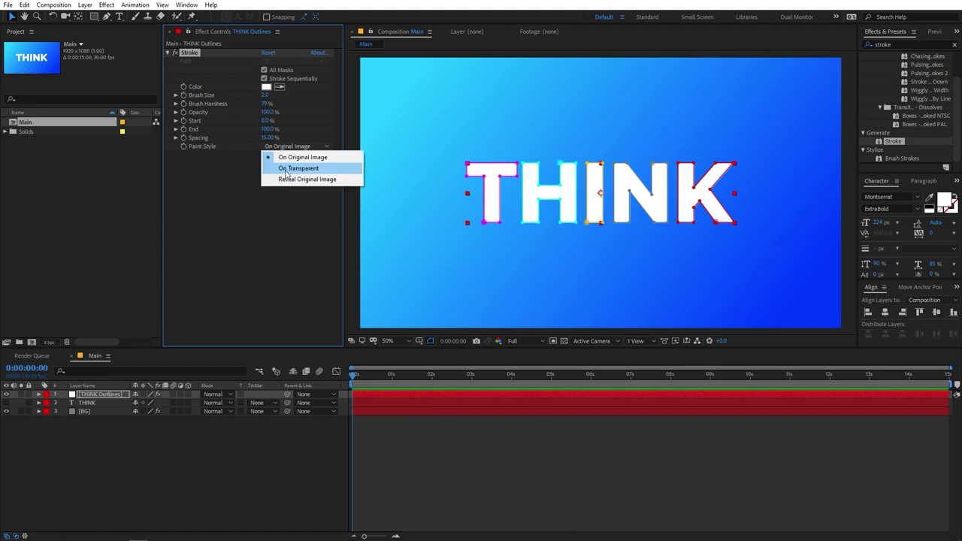
left_click(286, 170)
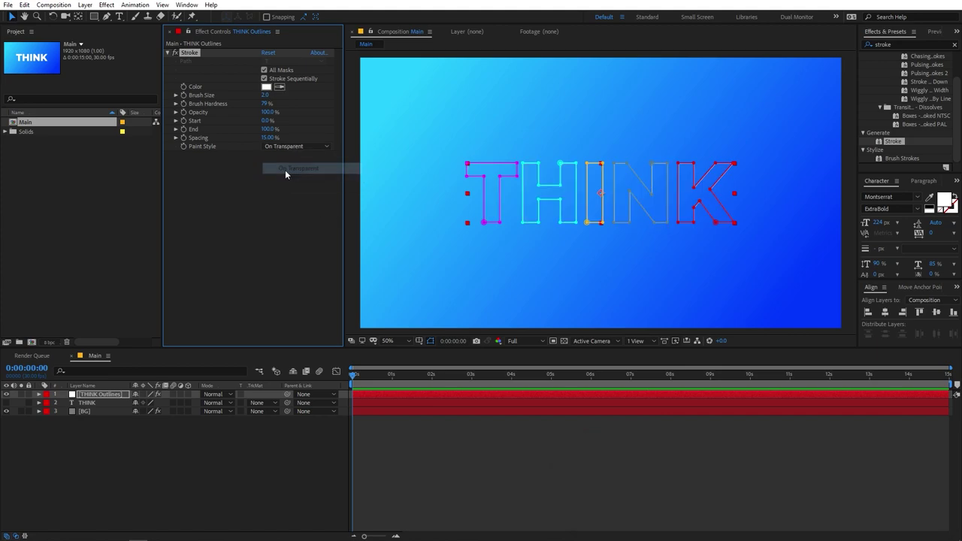
left_click(550, 495)
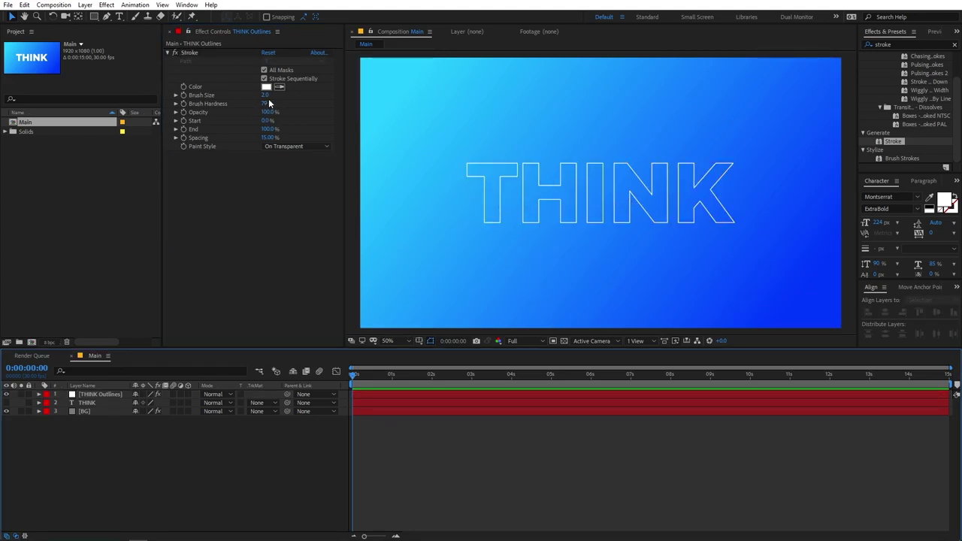
Set the stroke's brush size to 3.1 and keyframe its Start and End at 50% at the beginning of the composition
left_click_drag(271, 100, 274, 96)
left_click(662, 492)
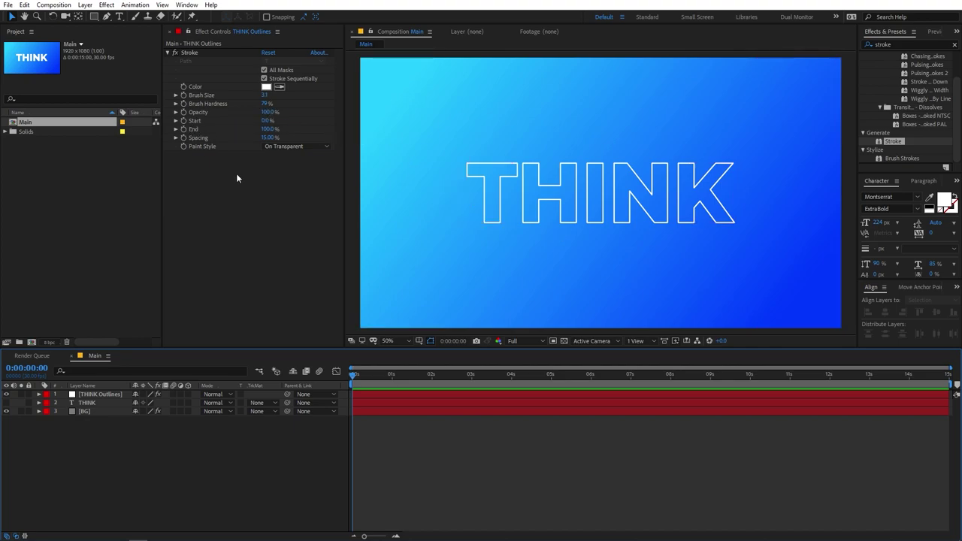
left_click(184, 138)
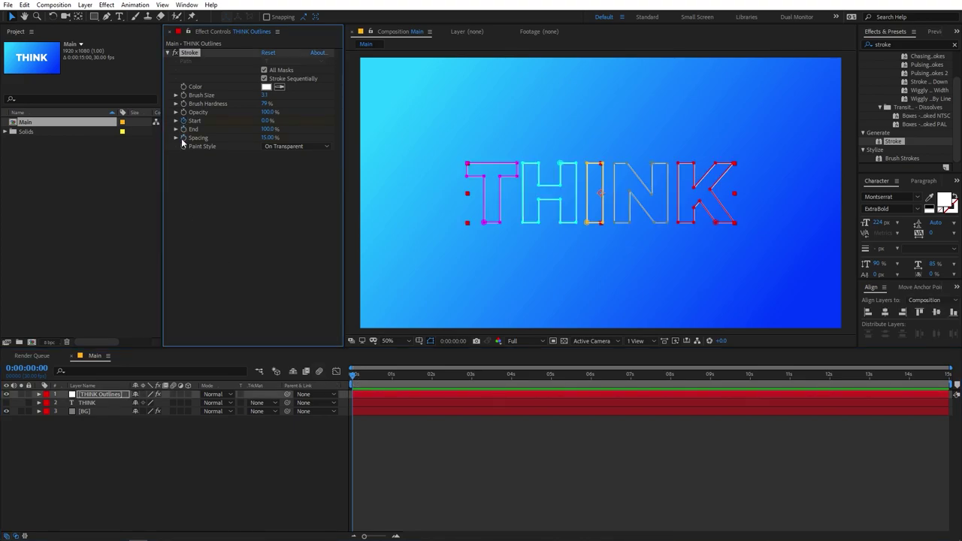
left_click(267, 122)
type("50")
key("Tab")
type("50")
key("Return")
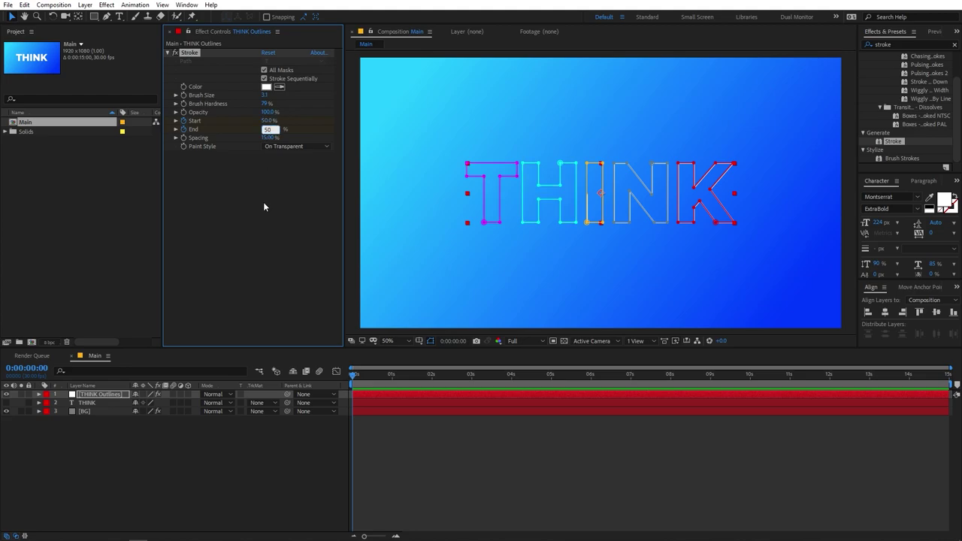
At the 2-second mark, keyframe the stroke's Start at 100% and End at 0%, and preview the reveal
left_click_drag(353, 376, 432, 387)
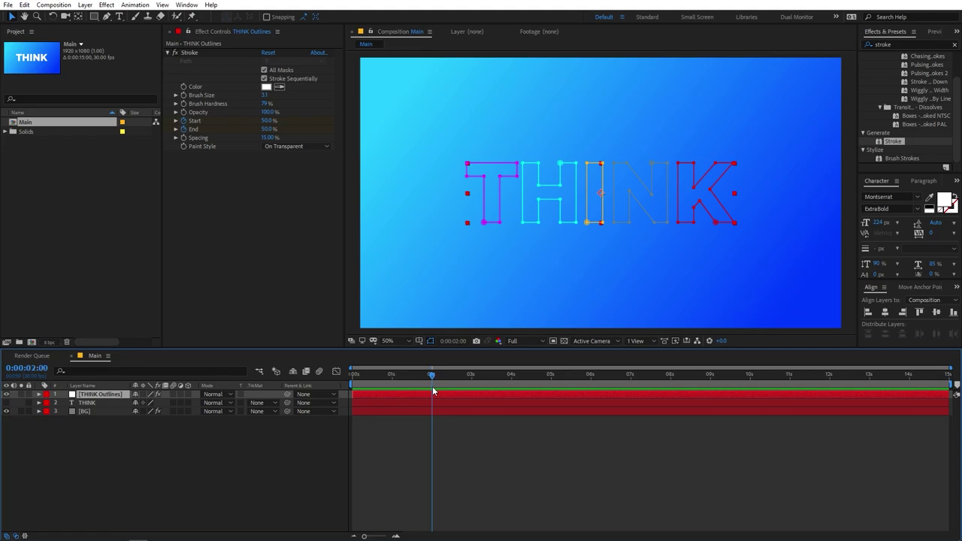
left_click(269, 122)
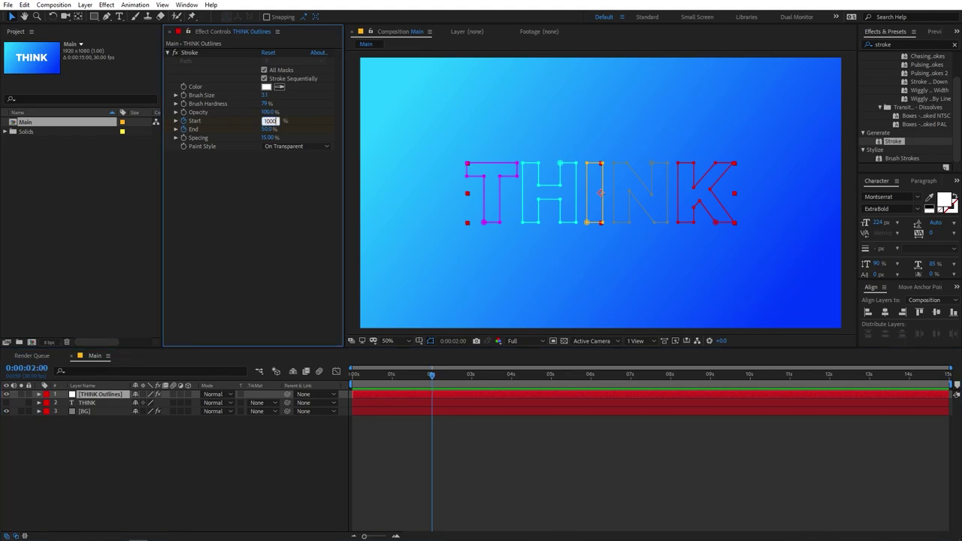
type("1000")
key("Return")
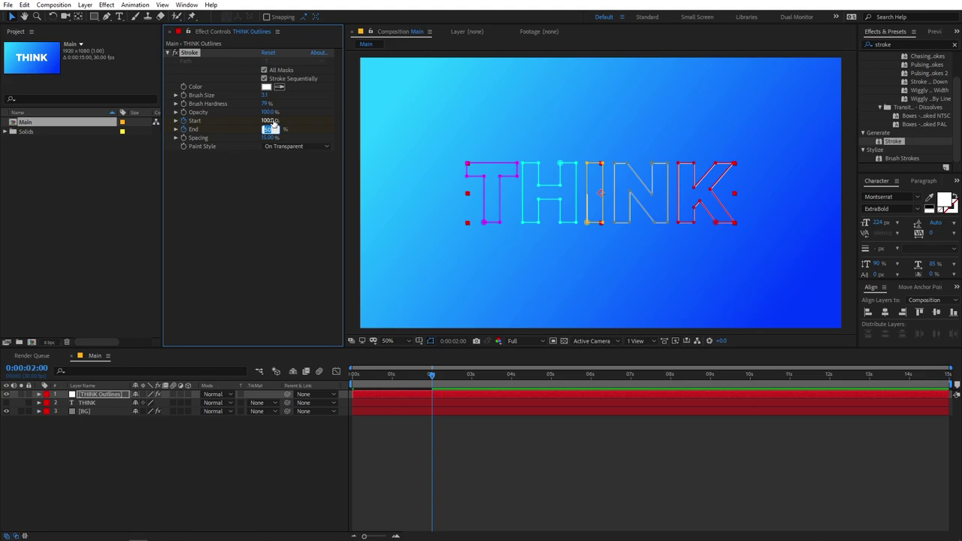
left_click_drag(402, 380, 346, 387)
left_click(530, 439)
key("space")
key("space")
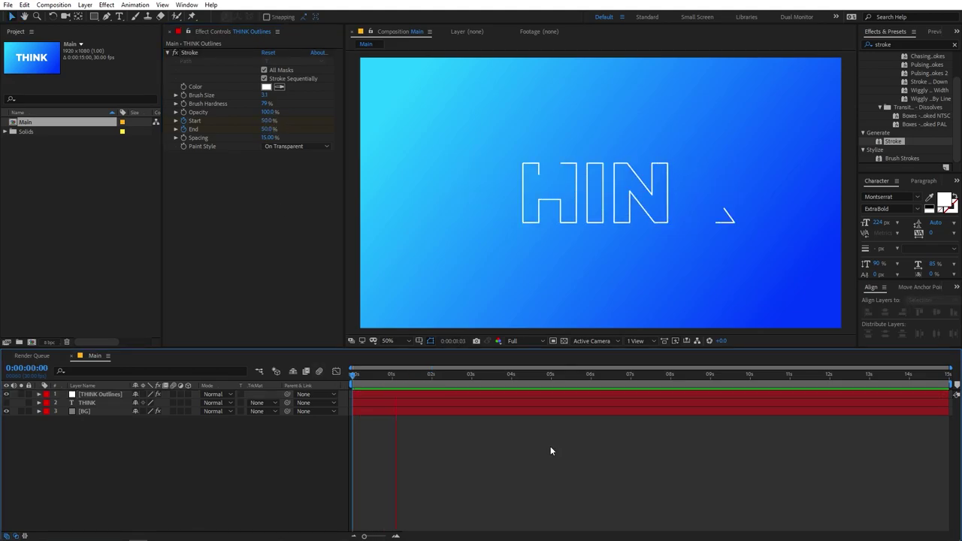
left_click_drag(392, 374, 390, 395)
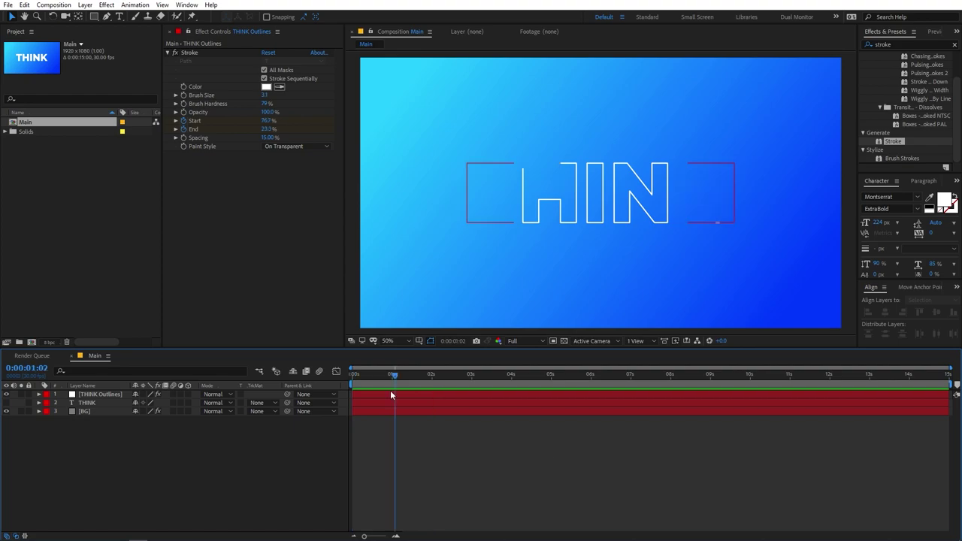
Reveal the outline layer's Start and End keyframes and apply Easy Ease to all of them
left_click(391, 395)
key("u")
left_click_drag(450, 408, 354, 426)
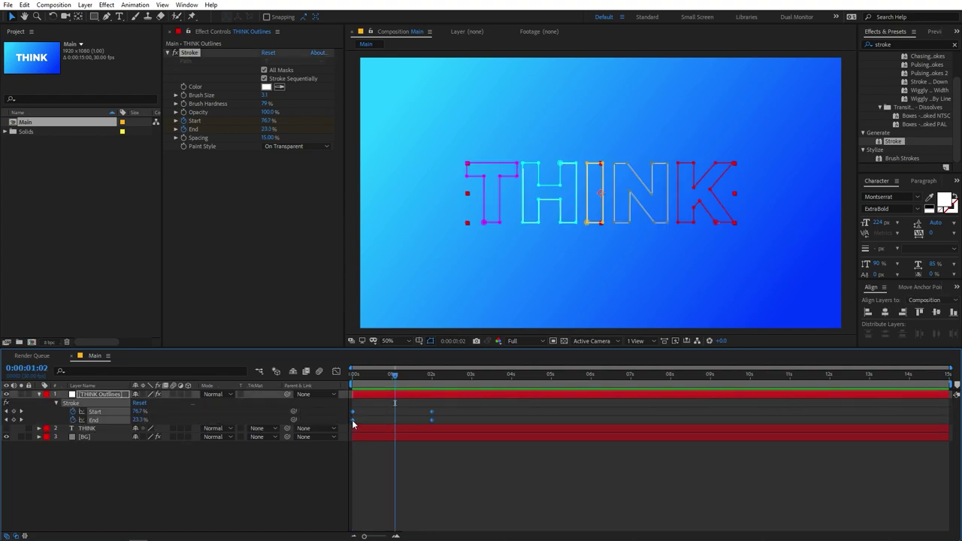
right_click(354, 419)
mouse_move(473, 416)
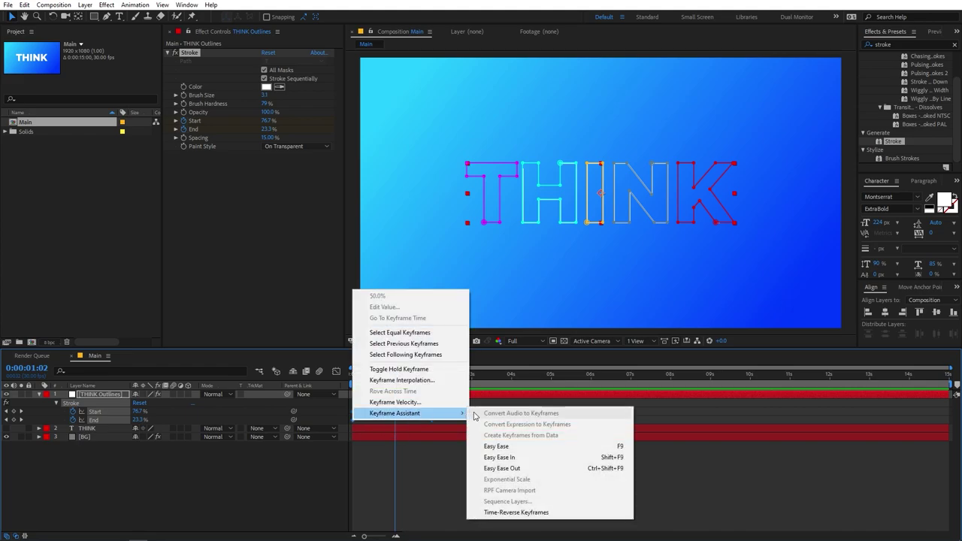
left_click(504, 445)
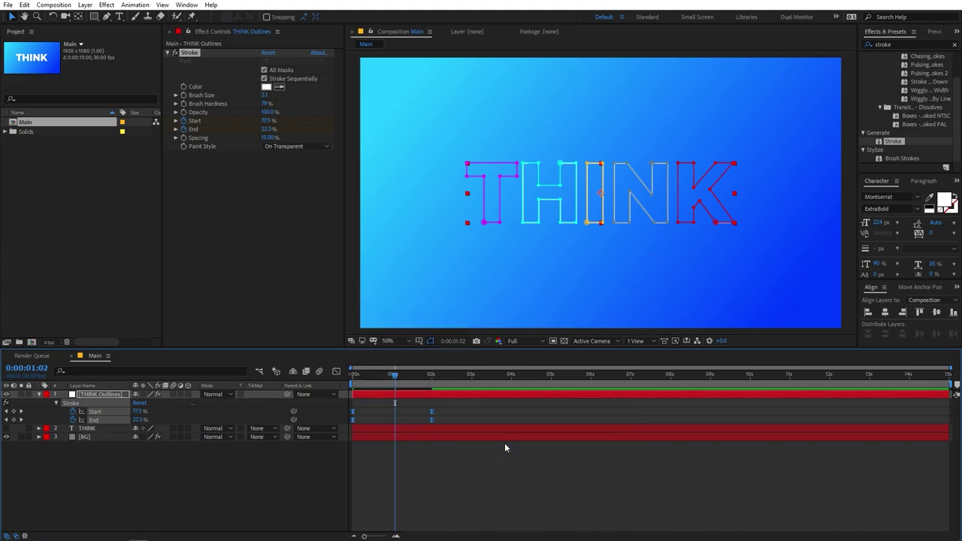
Sharpen the Start and End speed curves in the graph editor so they peak steeply midway, and preview the motion
left_click(339, 374)
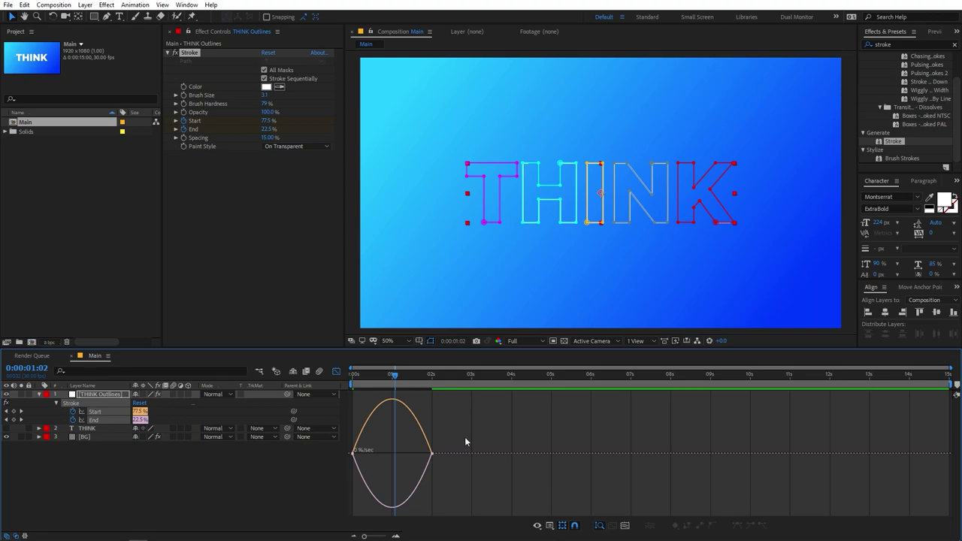
left_click(550, 524)
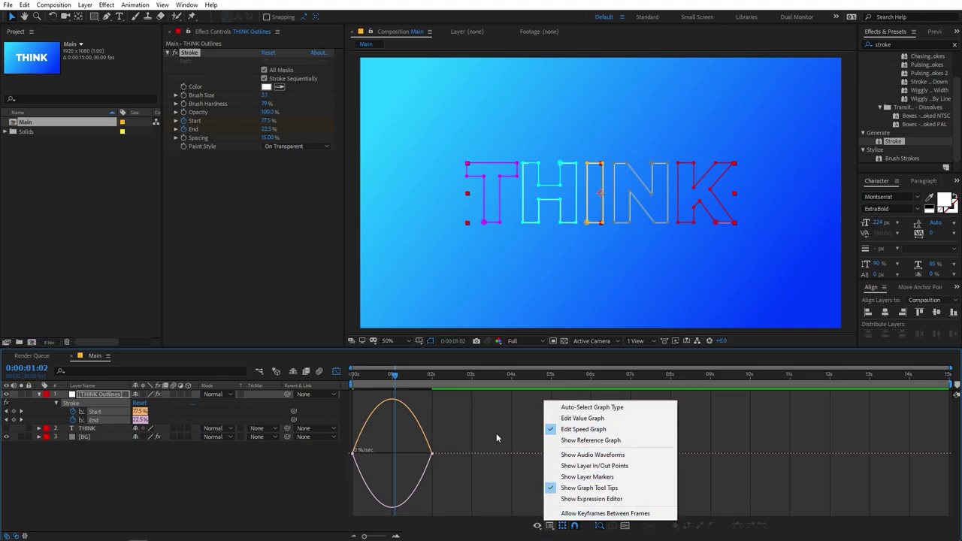
left_click_drag(497, 434, 316, 467)
left_click_drag(419, 454, 380, 454)
left_click_drag(396, 376, 324, 394)
key("space")
key("space")
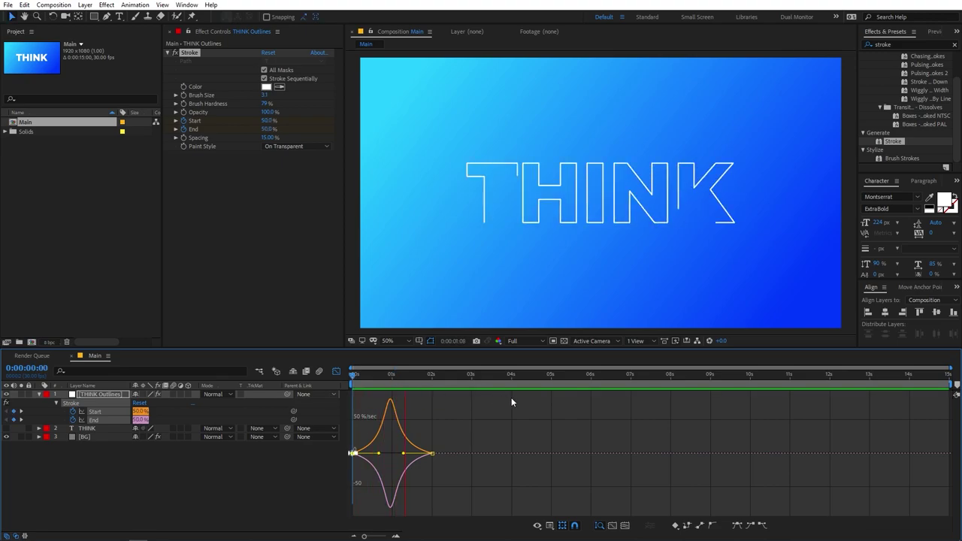
key("space")
key("shift+F3")
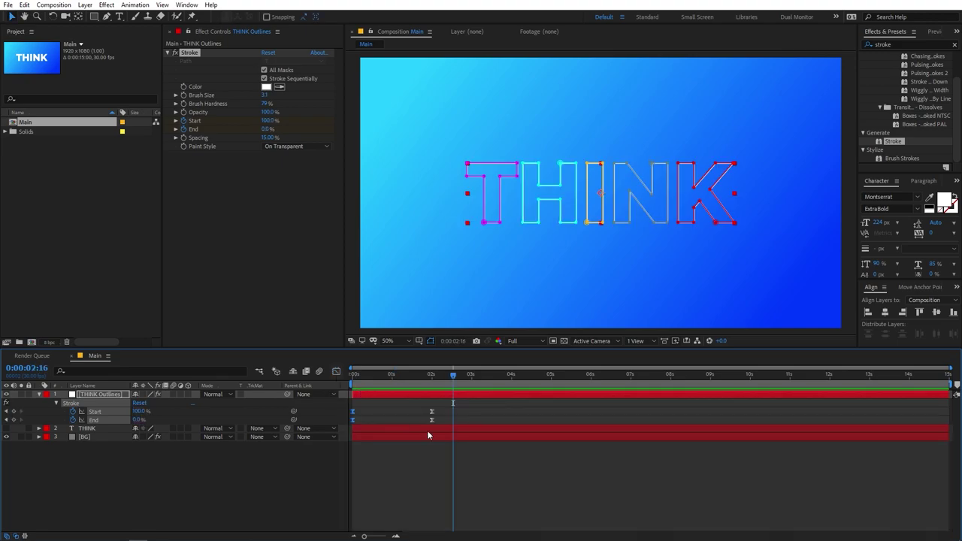
Move the ending Start and End keyframes to about 2.9 seconds and preview the slower stroke reveal
left_click_drag(443, 406, 471, 419)
key("Home")
key("space")
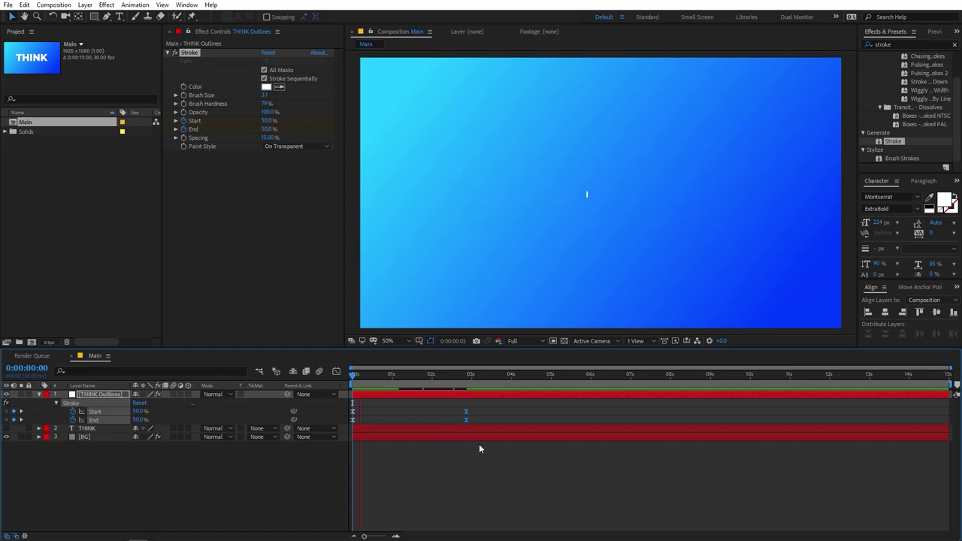
left_click(482, 375)
mouse_move(482, 375)
left_mouse_down()
mouse_move(389, 375)
mouse_move(404, 375)
left_mouse_up()
key("F2")
left_click(544, 204)
left_click(559, 296)
left_click(594, 196)
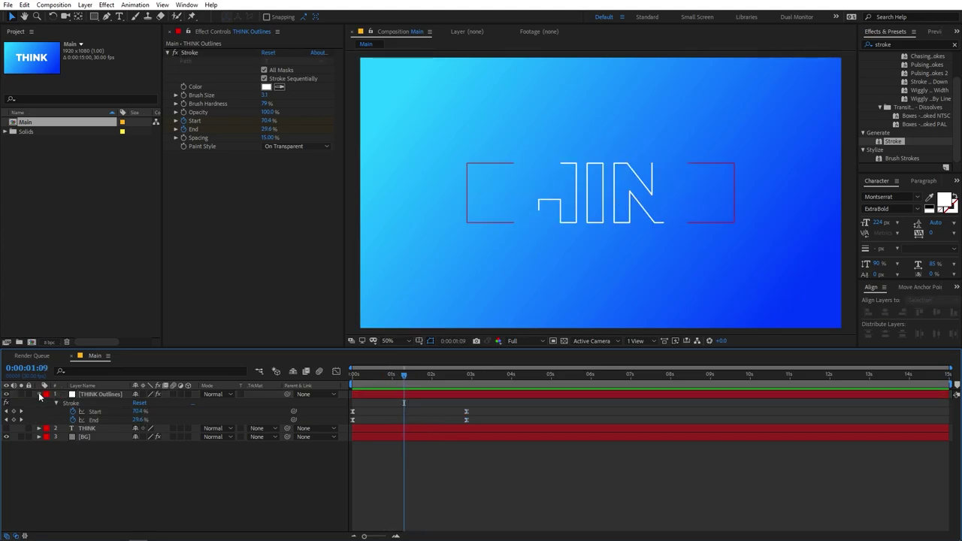
Collapse the outline layer's properties and create a second set of masks from the THINK text layer
left_click(40, 396)
left_click(98, 402)
right_click(97, 404)
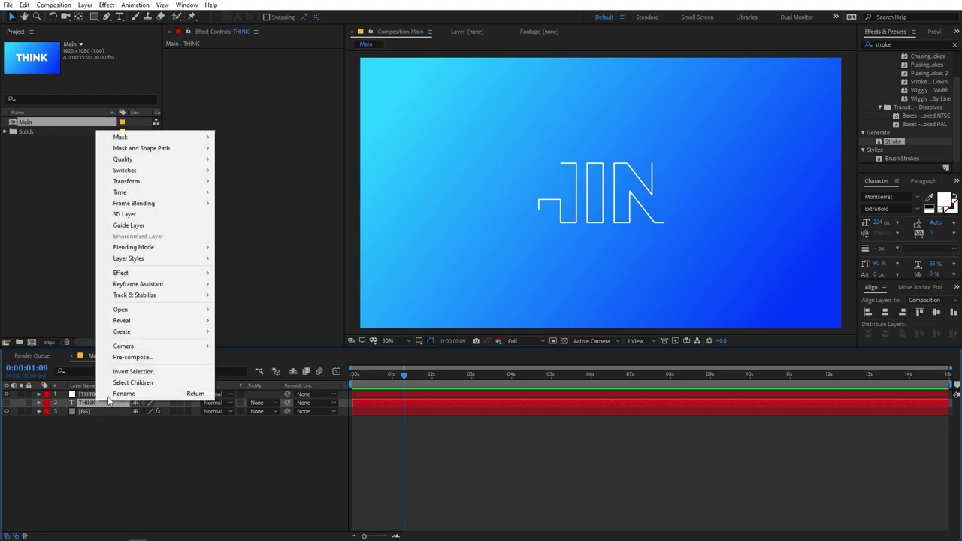
mouse_move(165, 332)
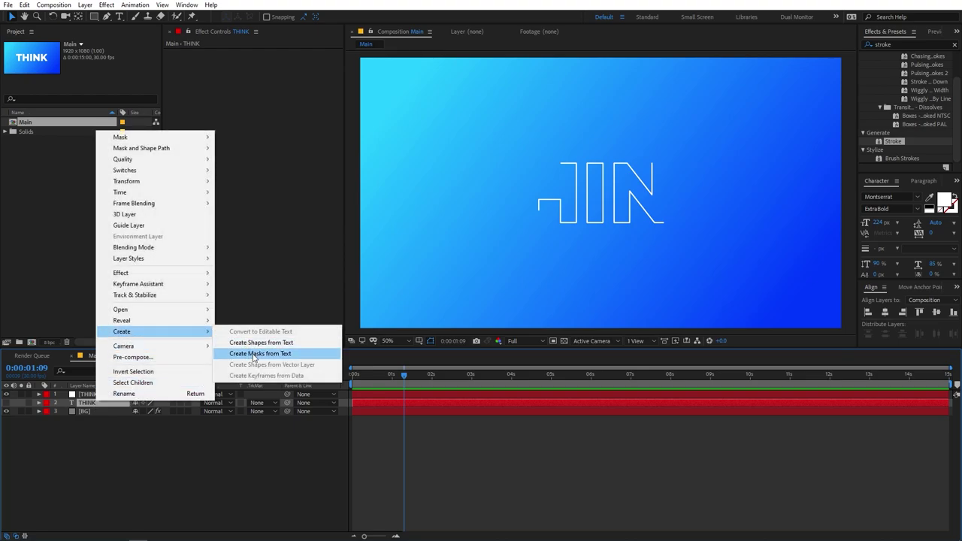
left_click(254, 354)
Rename the animated outlines layer as Stroke and the new outlines layer as Scribble
left_click_drag(100, 402, 99, 402)
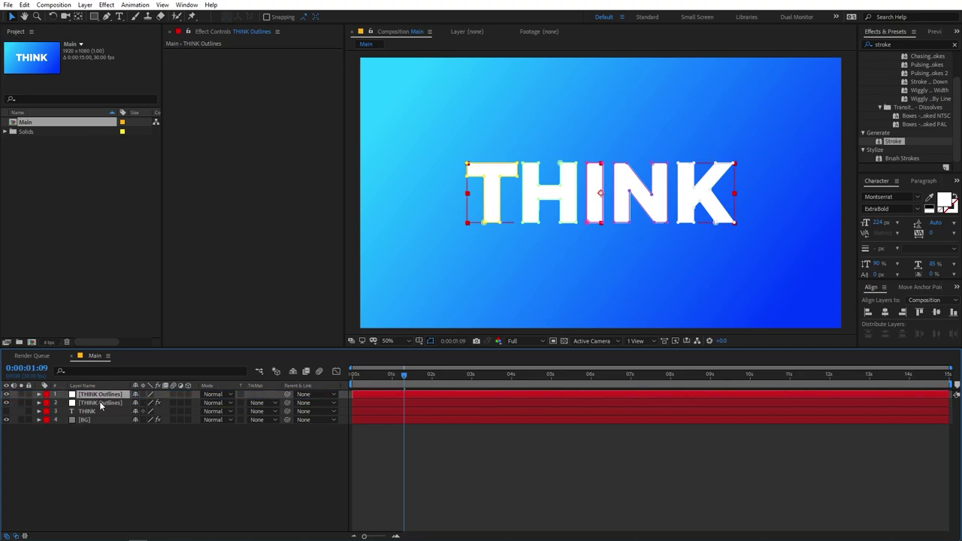
type("Stroke")
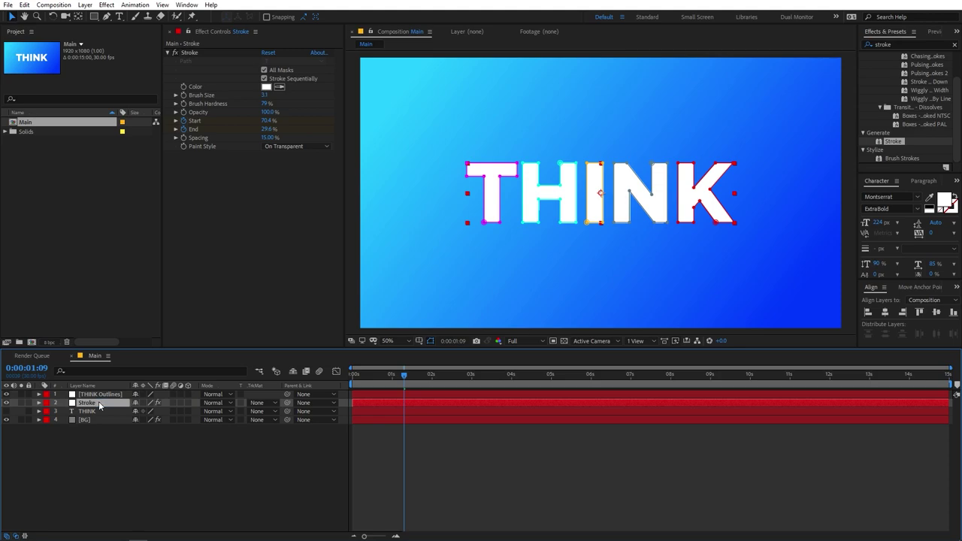
key("ctrl+Up")
key("Return")
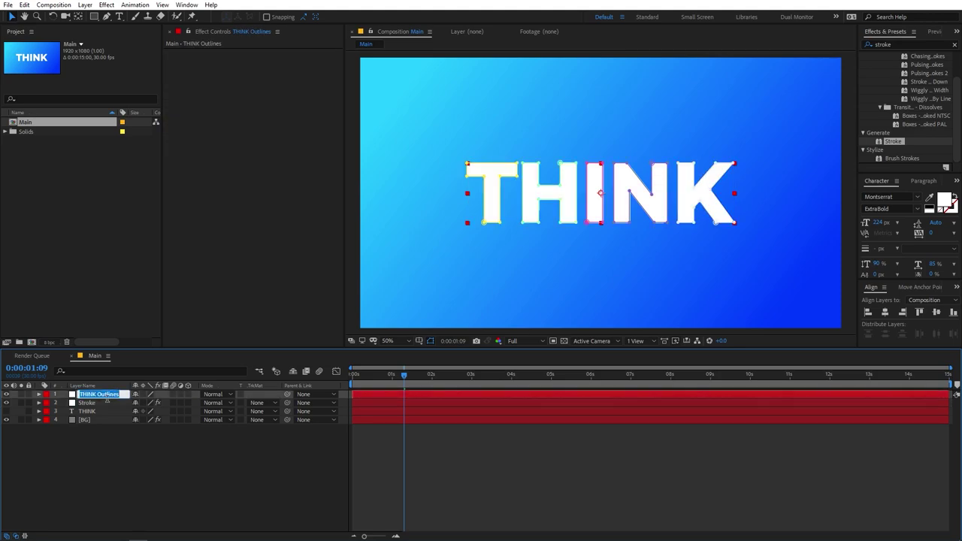
type("Scribble")
key("Return")
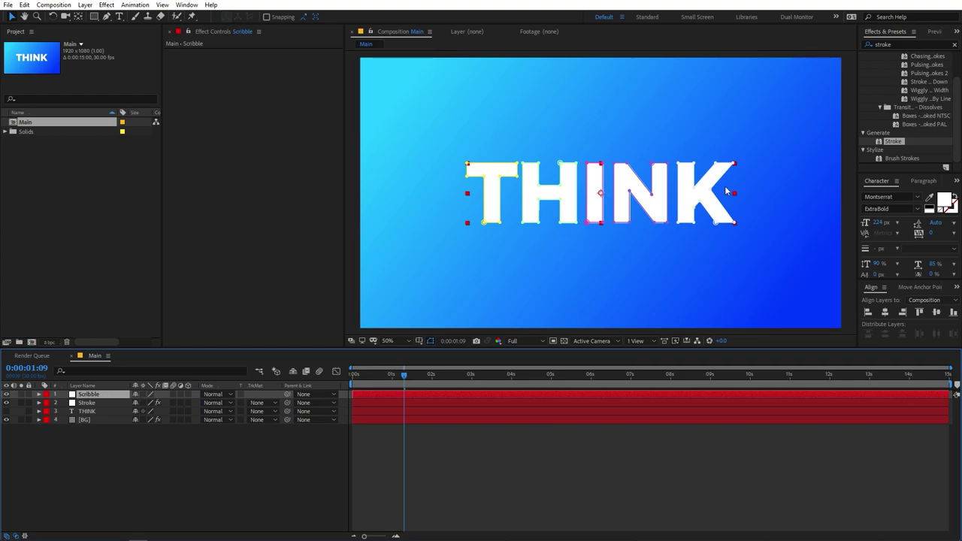
Find the Scribble effect and apply it to the Scribble layer
left_click(955, 45)
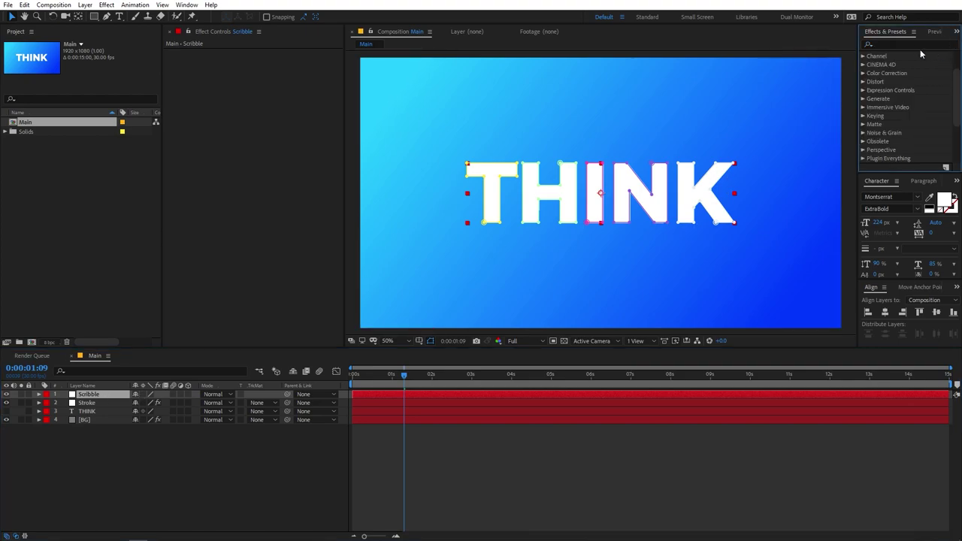
type("scri")
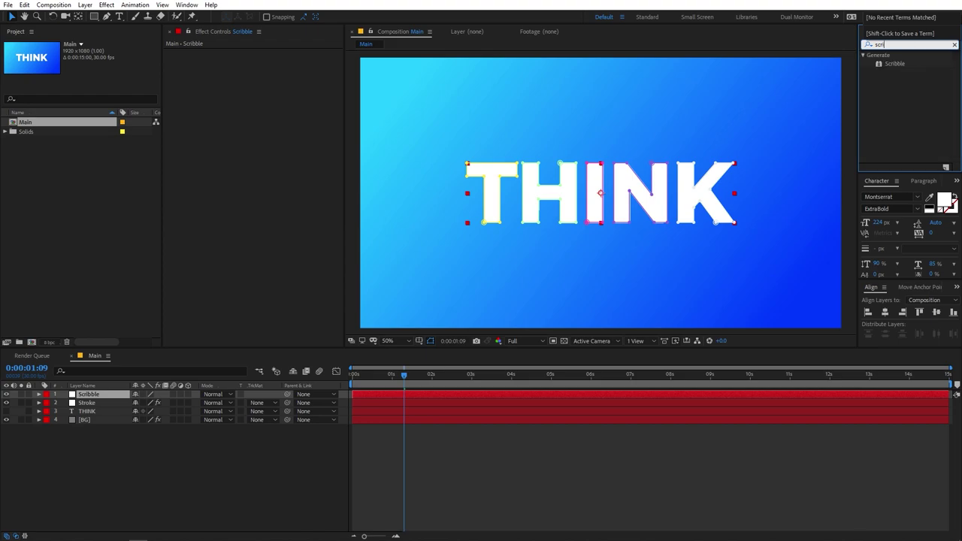
mouse_move(895, 64)
left_mouse_down()
mouse_move(128, 407)
mouse_move(112, 396)
left_mouse_up()
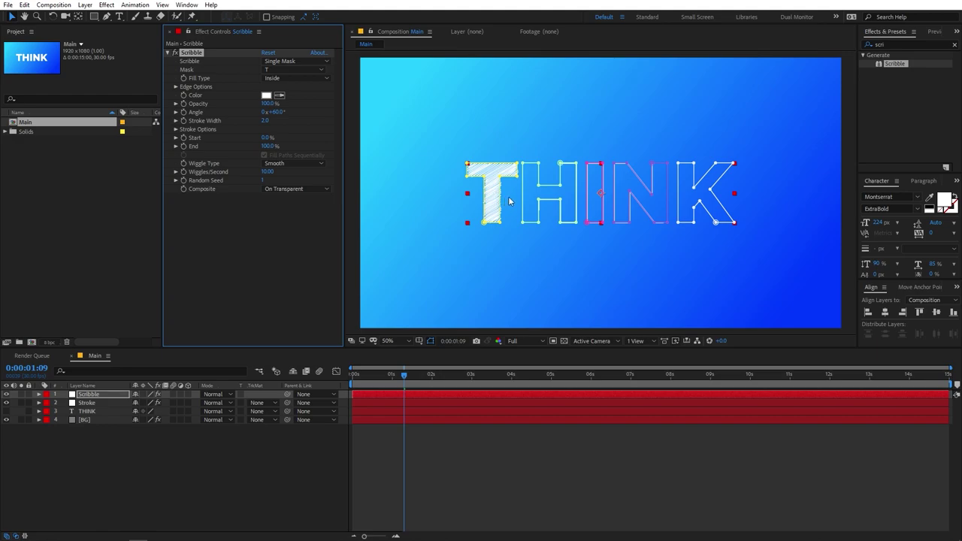
Set the scribble to fill all masks and inspect the lettering up close at about 3.5 seconds
left_click(286, 61)
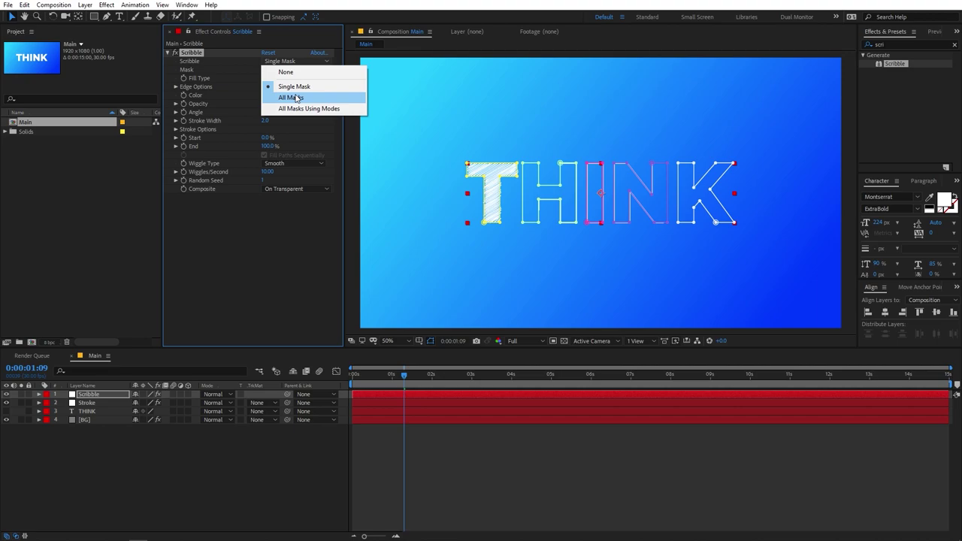
left_click(292, 97)
left_click(602, 432)
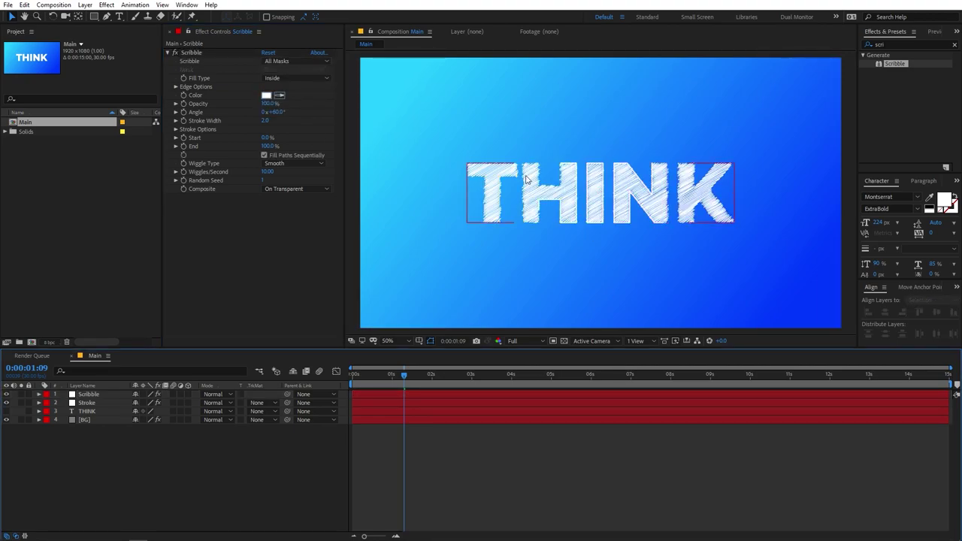
scroll(528, 179, "up", 1)
left_click_drag(404, 375, 491, 396)
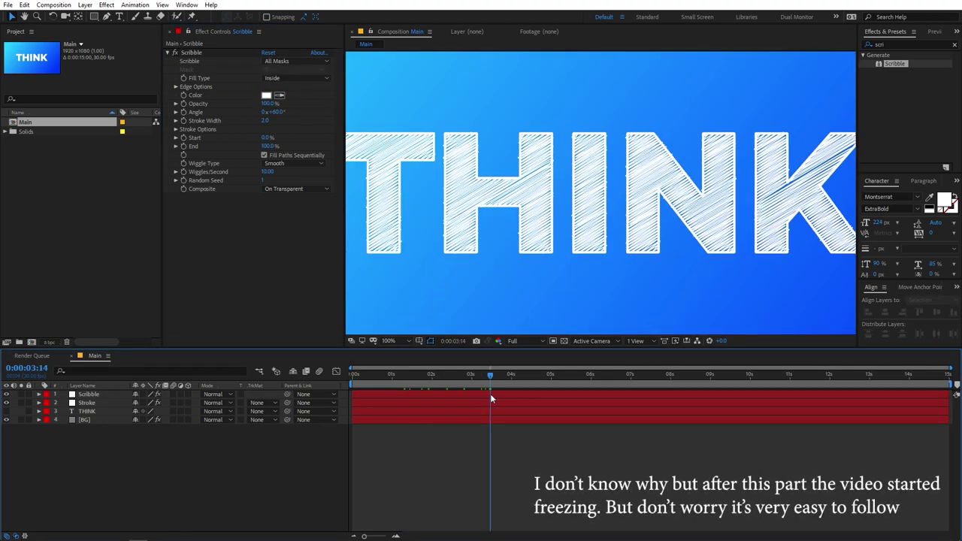
Try a different scribble angle and a stroke width of 1
left_click(260, 119)
left_click_drag(290, 112, 313, 113)
key("ctrl+z")
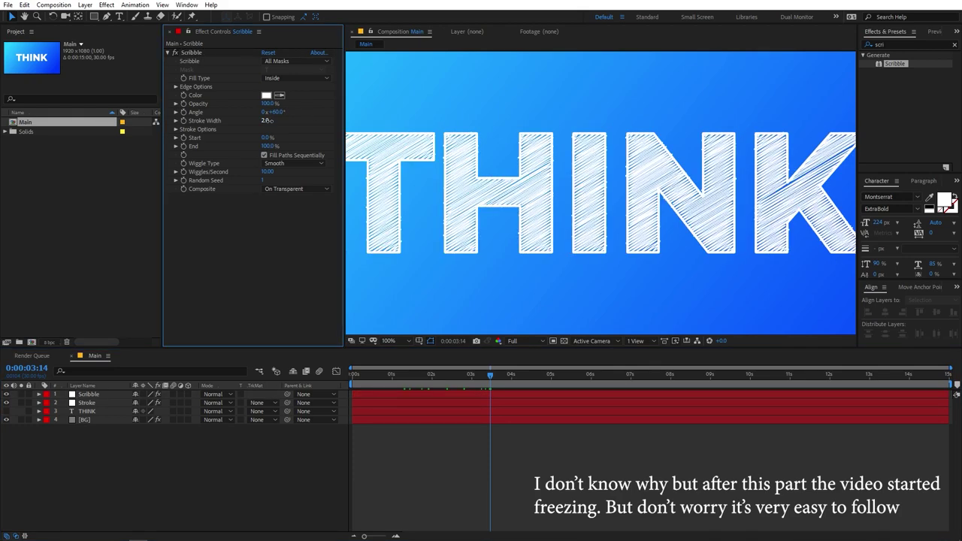
type("1")
key("Return")
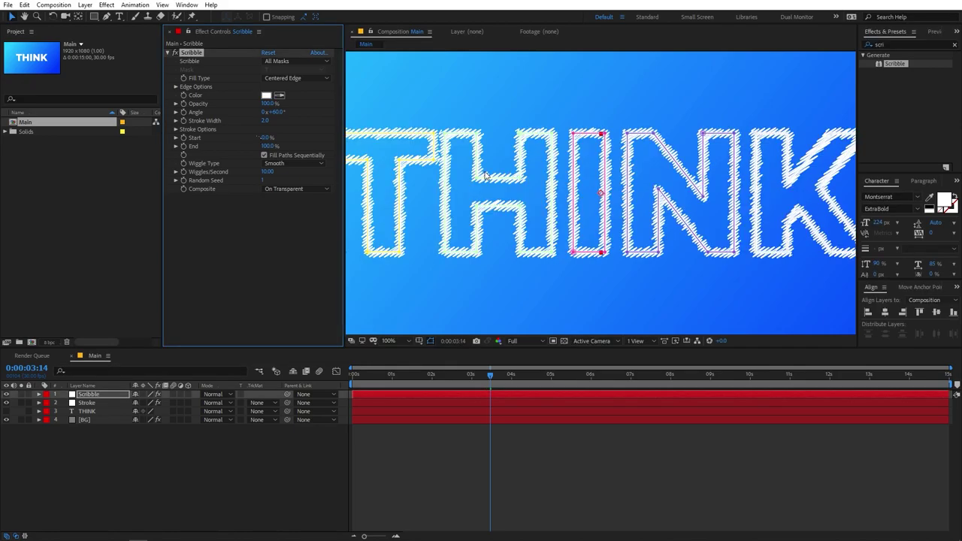
Try the Inside Edge and Outside Edge fill types, and return the scribble's fill type to Inside
scroll(485, 176, "down", 1)
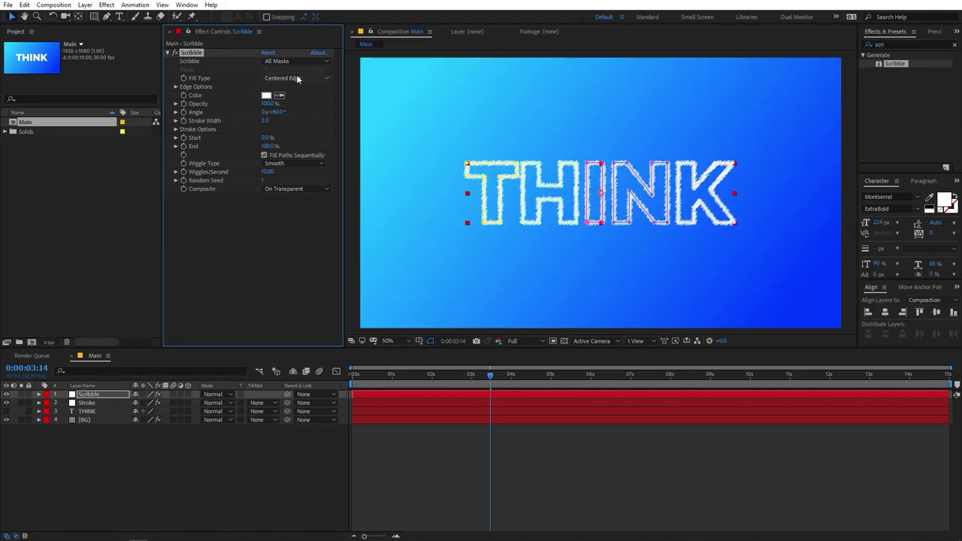
left_click(296, 76)
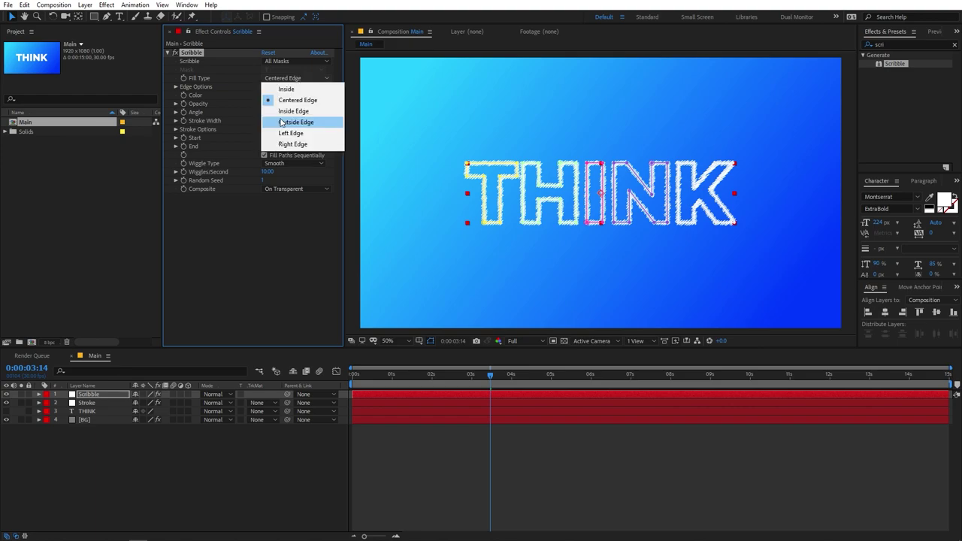
left_click(296, 87)
left_click(295, 79)
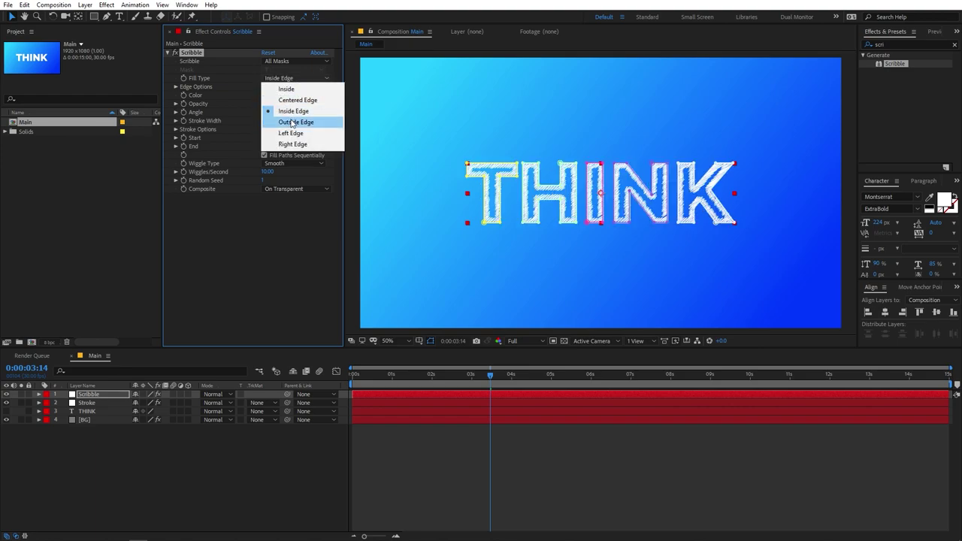
left_click(293, 121)
left_click(295, 78)
left_click(291, 88)
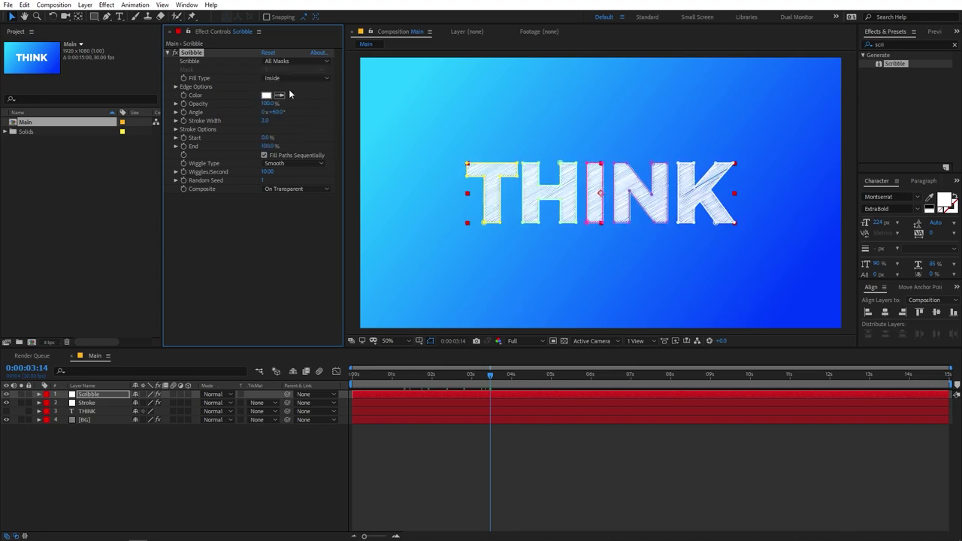
Try a curviness of 99% in the scribble's stroke options, inspect the lettering up close, and undo the change
left_click(198, 128)
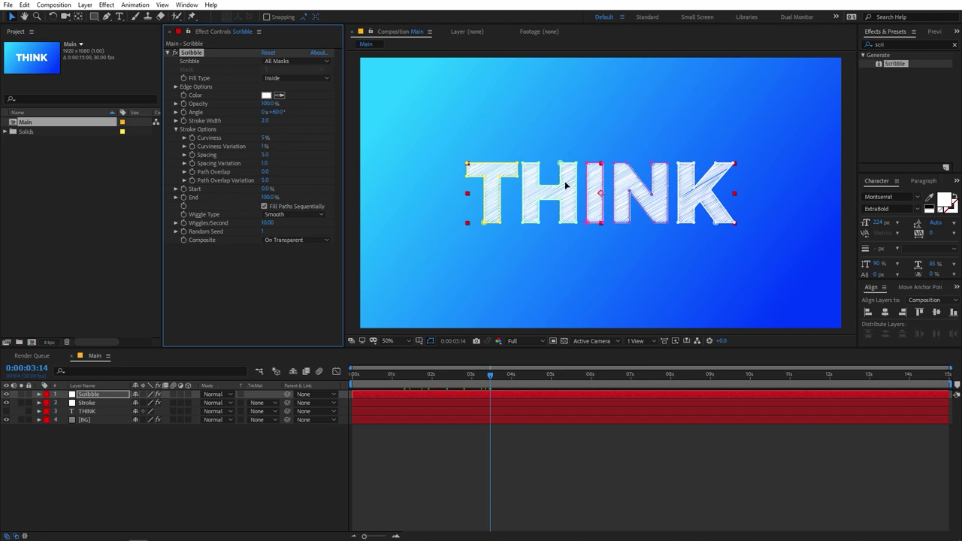
key("period")
left_click_drag(423, 117, 447, 120)
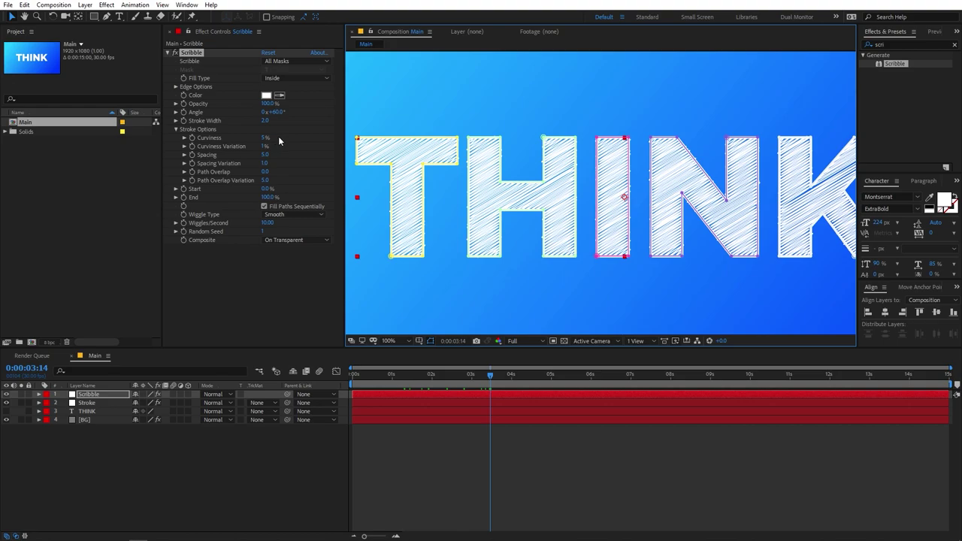
left_click_drag(266, 140, 336, 140)
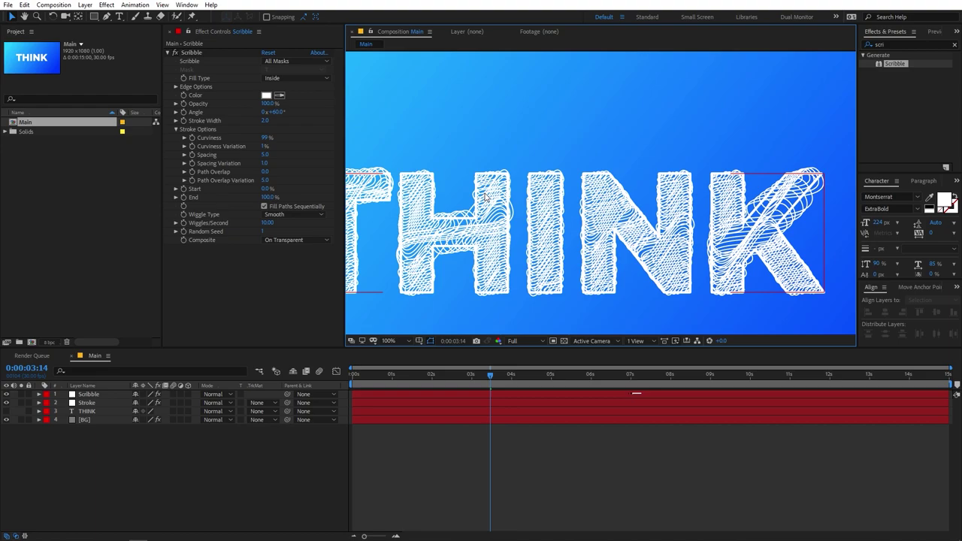
mouse_move(469, 186)
left_mouse_down()
mouse_move(573, 157)
mouse_move(562, 155)
left_mouse_up()
key("ctrl+z")
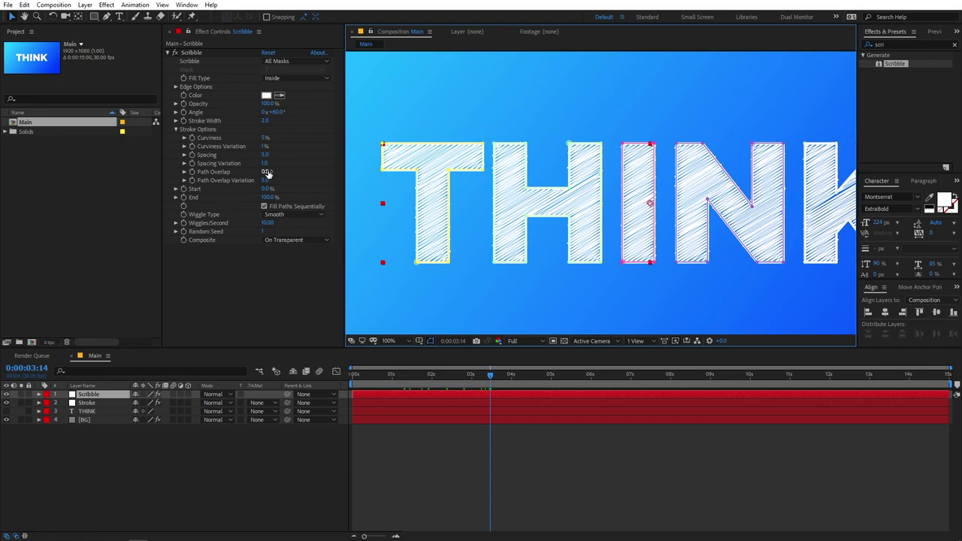
Try a larger spacing and a larger path overlap for the scribble lines, undoing each change
mouse_move(265, 154)
left_mouse_down()
mouse_move(292, 163)
mouse_move(299, 173)
mouse_move(287, 175)
mouse_move(294, 163)
mouse_move(354, 163)
left_mouse_up()
key("ctrl+z")
scroll(683, 198, "down", 1)
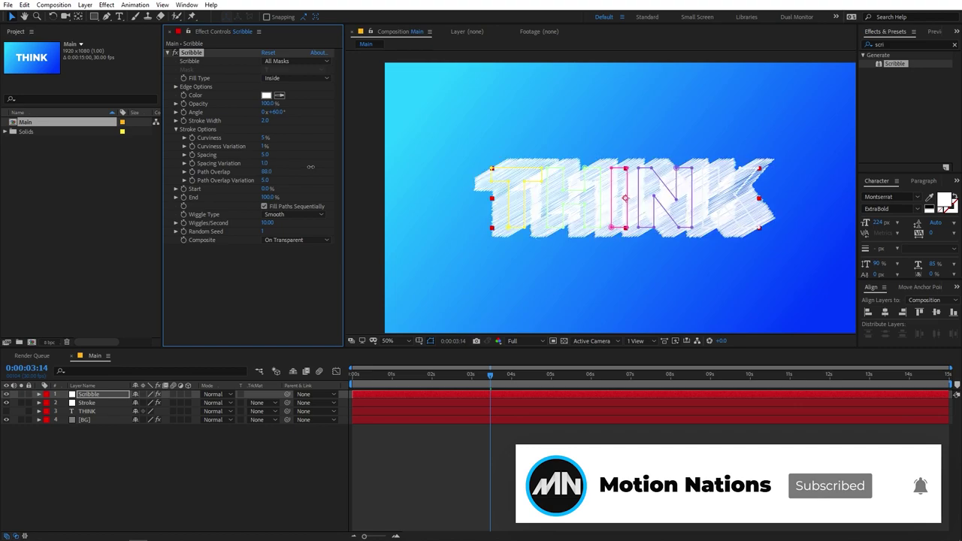
left_click_drag(310, 167, 288, 176)
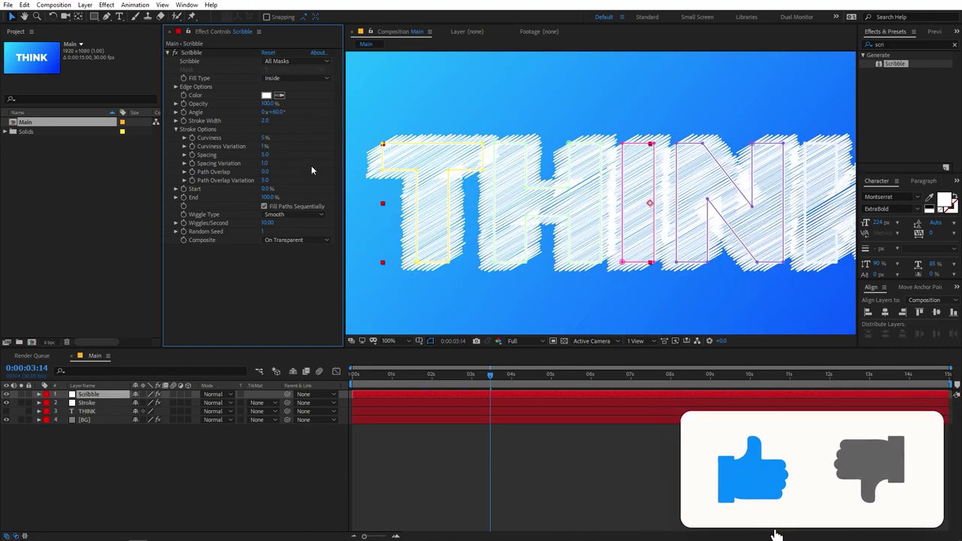
Collapse the stroke options and check the scribble's composite choices, keeping On Transparent
left_click(176, 129)
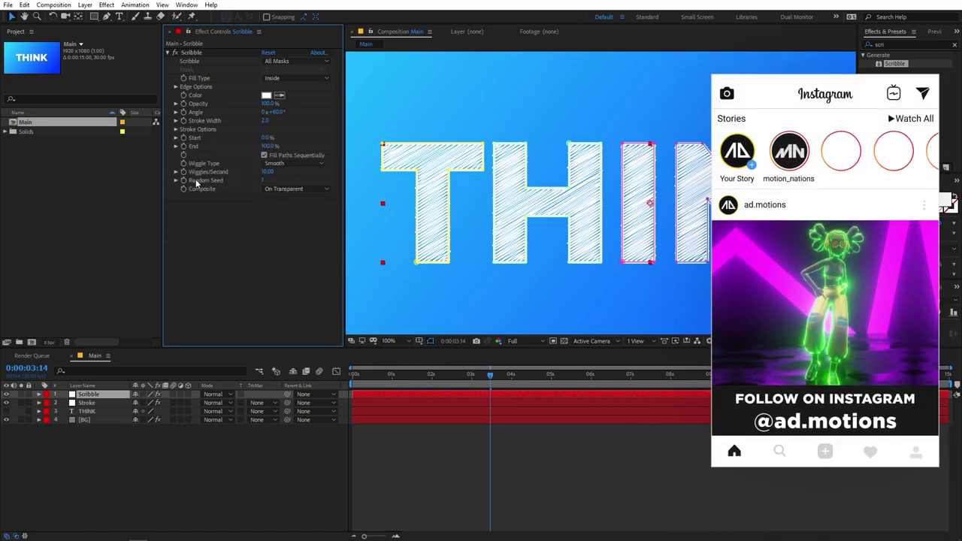
left_click(286, 189)
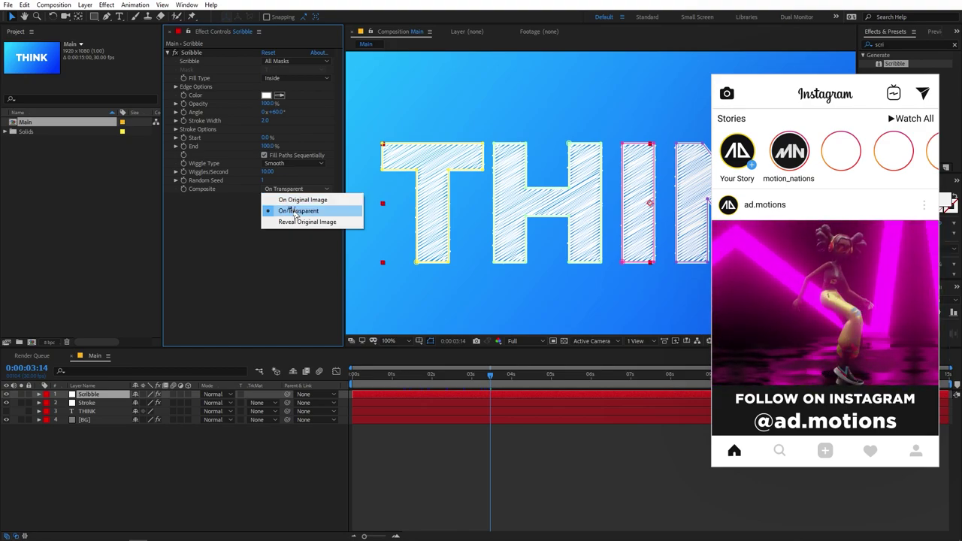
left_click(293, 211)
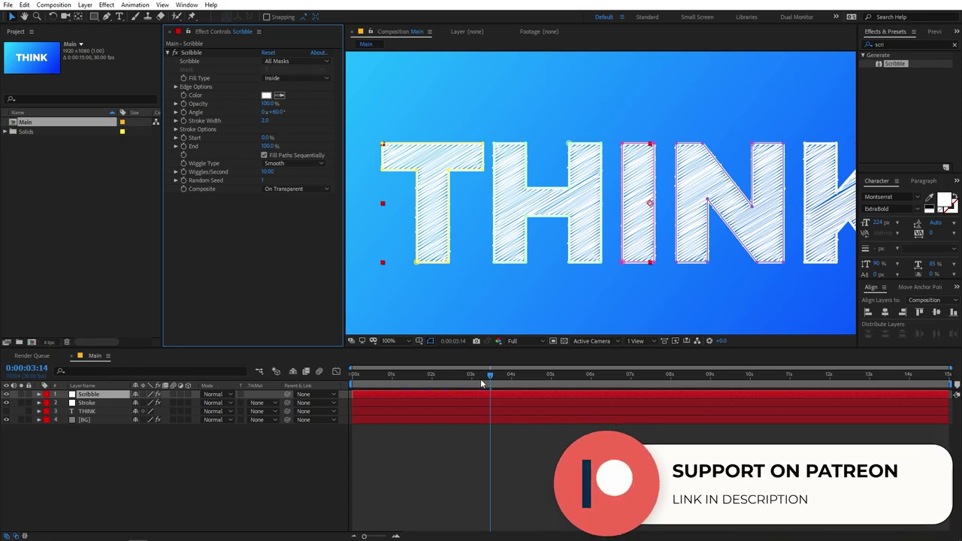
Add scribble Start and End keyframes at 0:00:01:11, both set to 50%
mouse_move(490, 375)
left_mouse_down()
mouse_move(410, 390)
mouse_move(341, 385)
mouse_move(404, 401)
left_mouse_up()
left_click(183, 138)
left_click(183, 146)
left_click(267, 138)
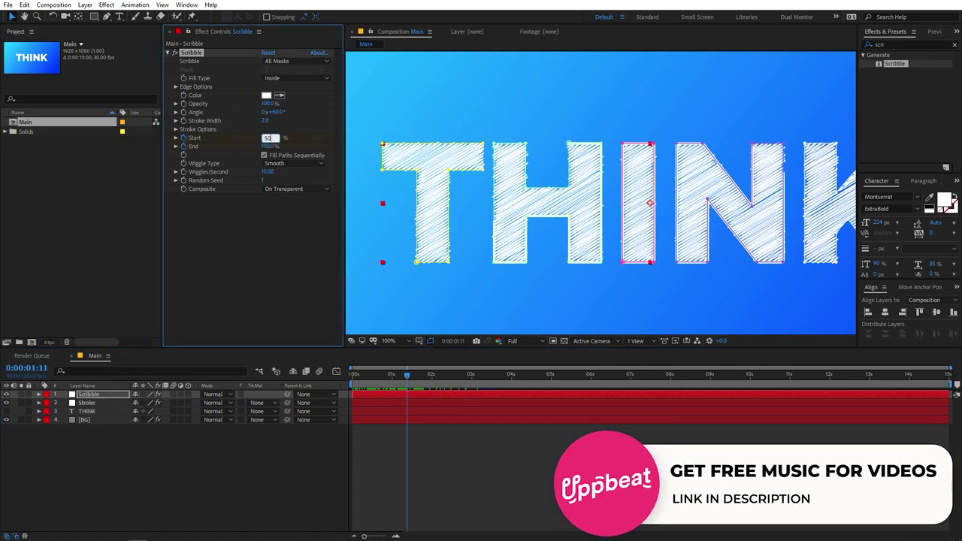
type("50")
key("Tab")
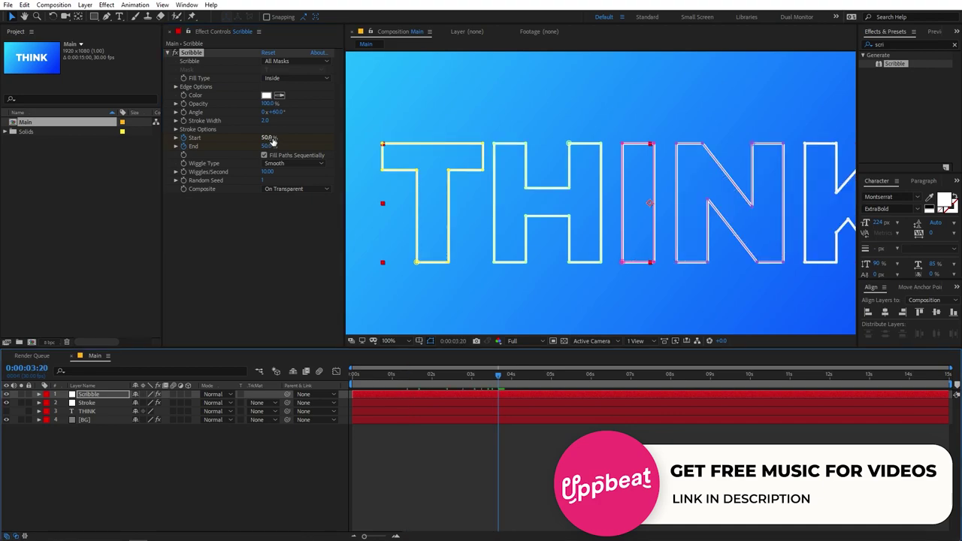
At 0:00:03:20, set the scribble's Start to 100% and End to 0%
left_click(268, 138)
type("100")
key("Tab")
type("0")
key("Return")
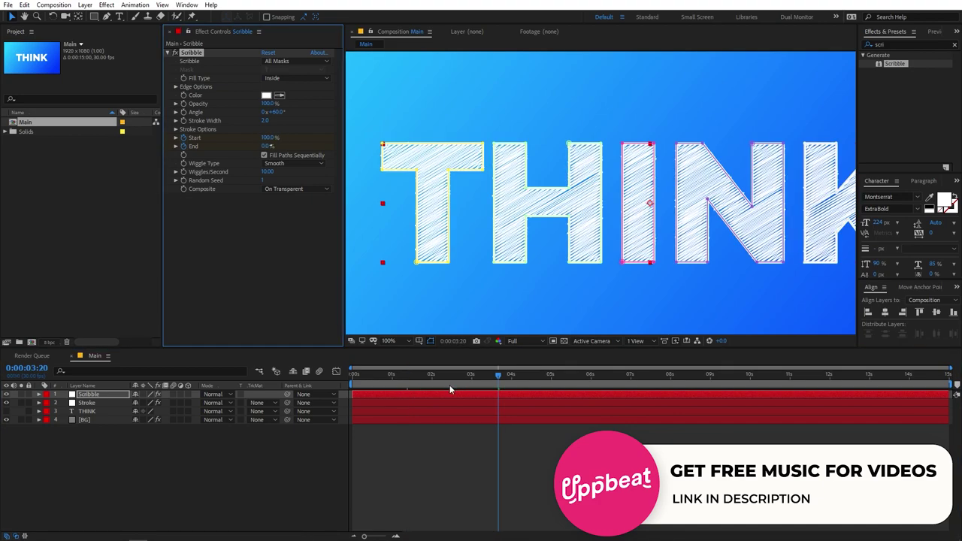
Ease the Scribble layer's Start and End keyframes and adjust their speed curves to about 67% incoming influence
left_click(449, 385)
key("u")
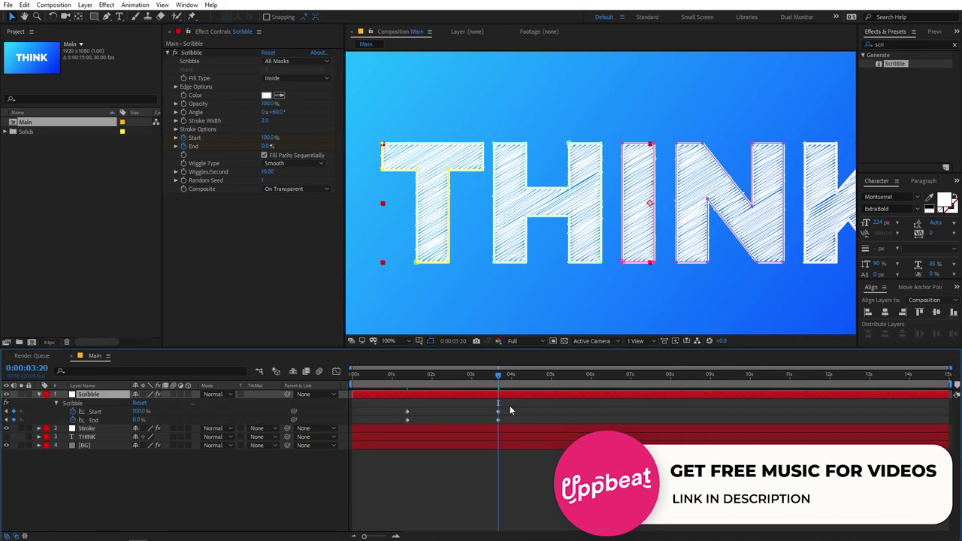
left_click_drag(527, 420, 392, 422)
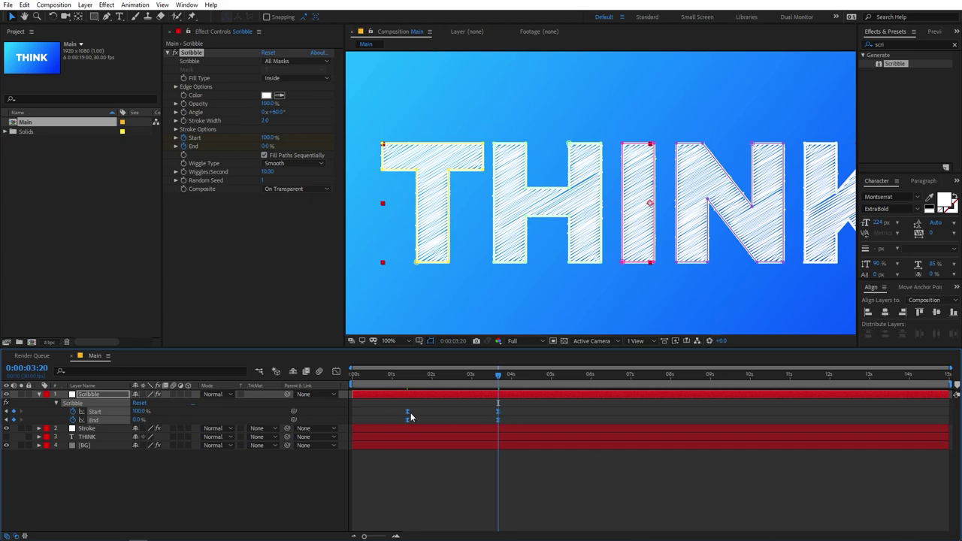
left_click(336, 372)
left_click_drag(483, 454, 465, 458)
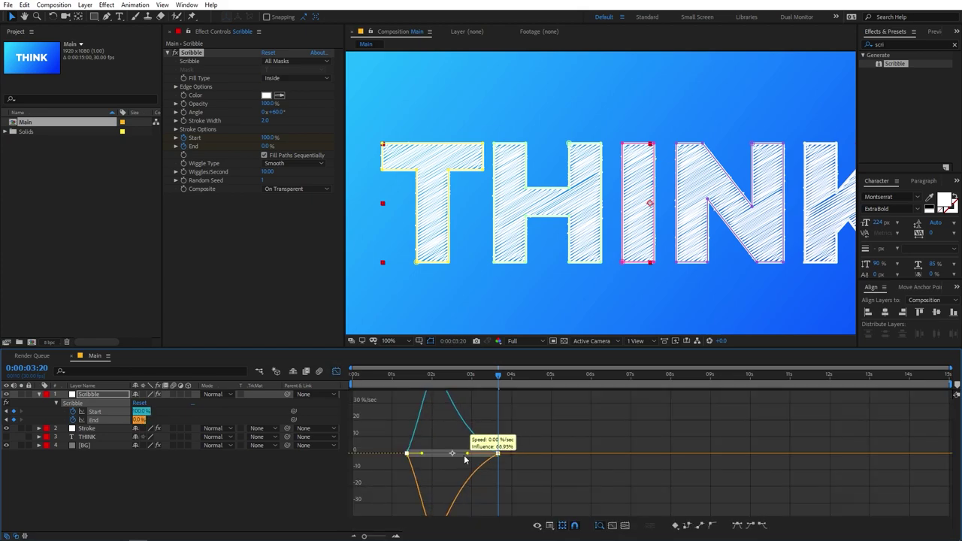
Preview the scribble fill animation from the start of the composition
left_click_drag(406, 377, 330, 378)
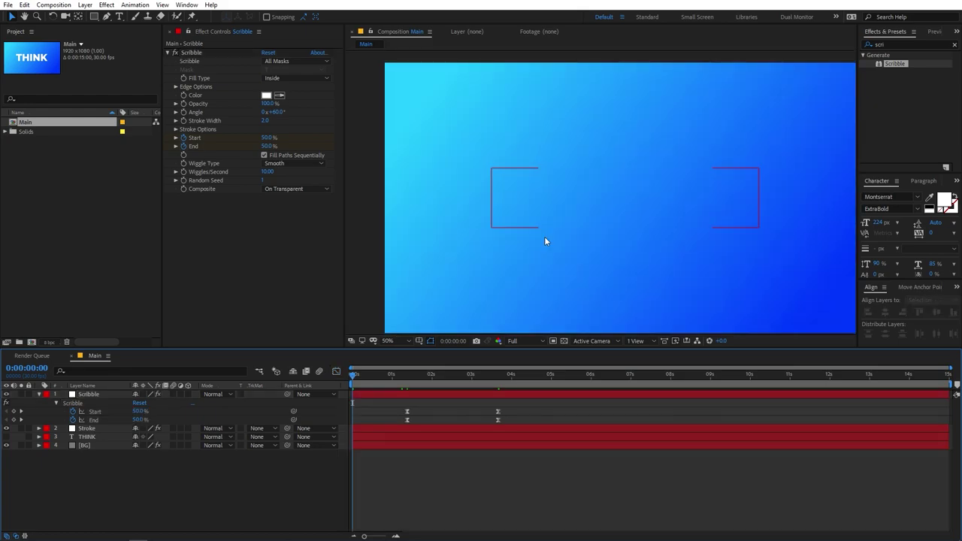
key("space")
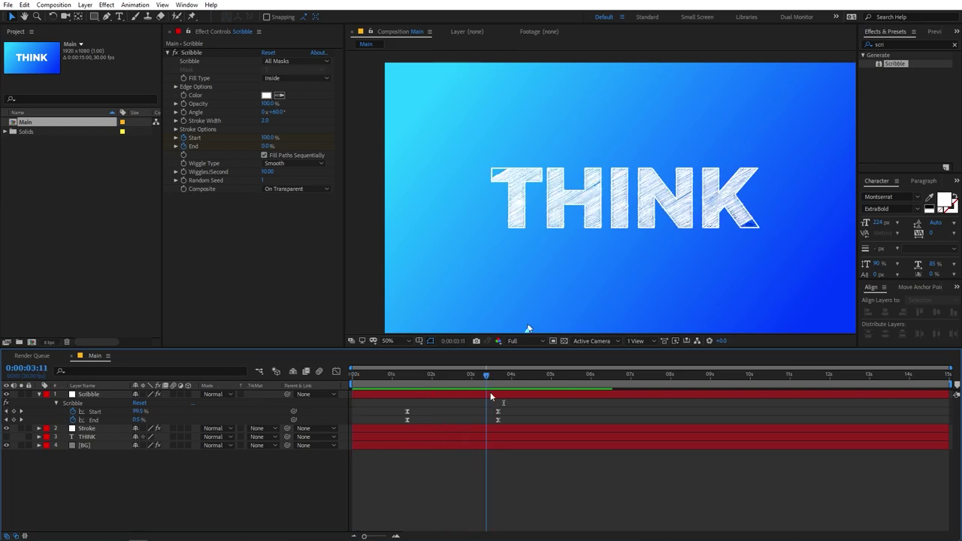
left_click_drag(491, 395, 506, 393)
Try 30 wiggles per second with a preview, and a different random seed, undoing both changes
left_click(271, 218)
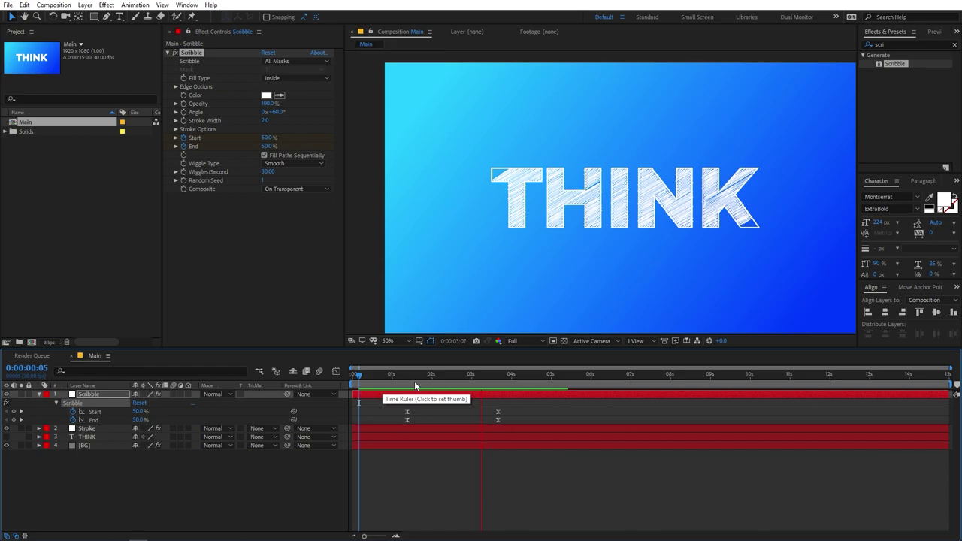
key("space")
key("ctrl+z")
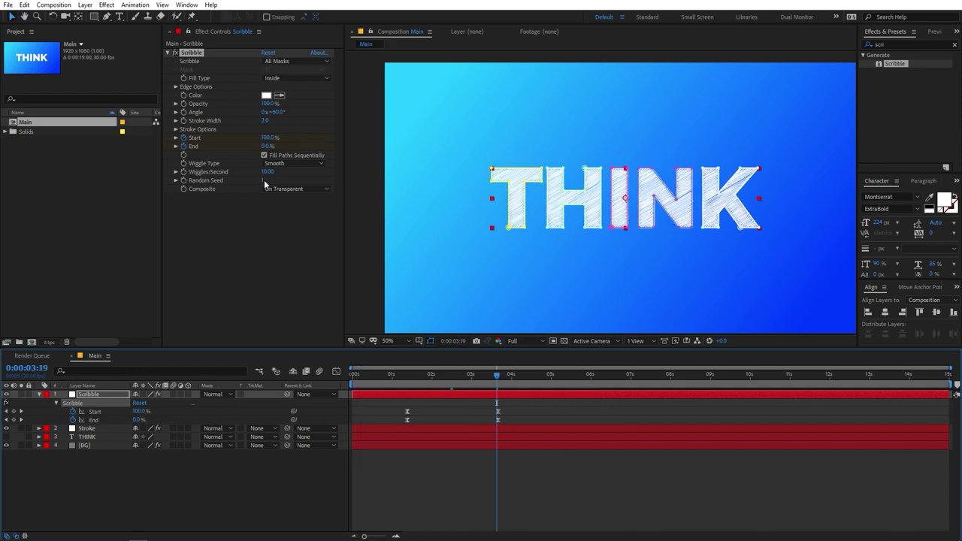
mouse_move(264, 180)
left_mouse_down()
mouse_move(293, 180)
mouse_move(241, 185)
left_mouse_up()
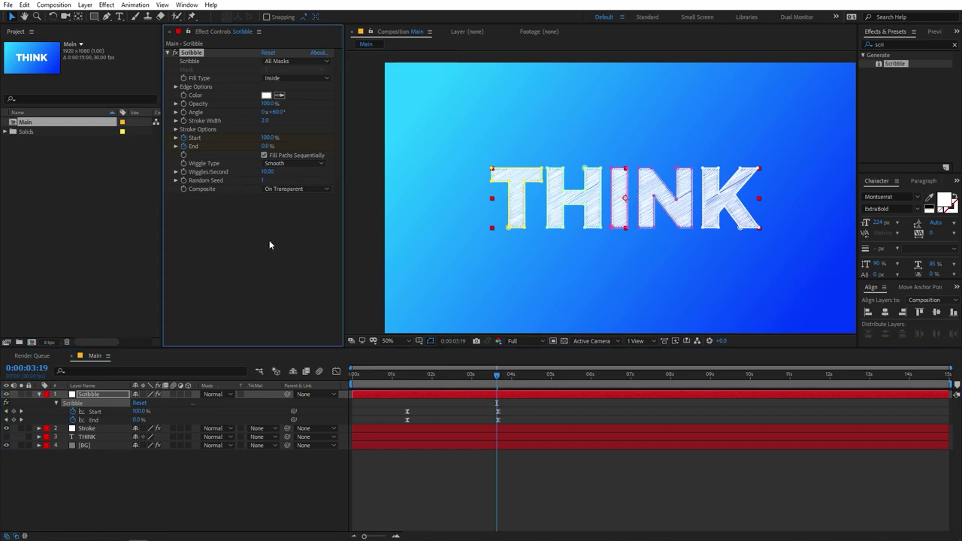
Move the playhead to 0:00:03:13 and collapse the Scribble layer's properties
mouse_move(496, 375)
left_mouse_down()
mouse_move(488, 391)
mouse_move(496, 396)
left_mouse_up()
left_click(459, 478)
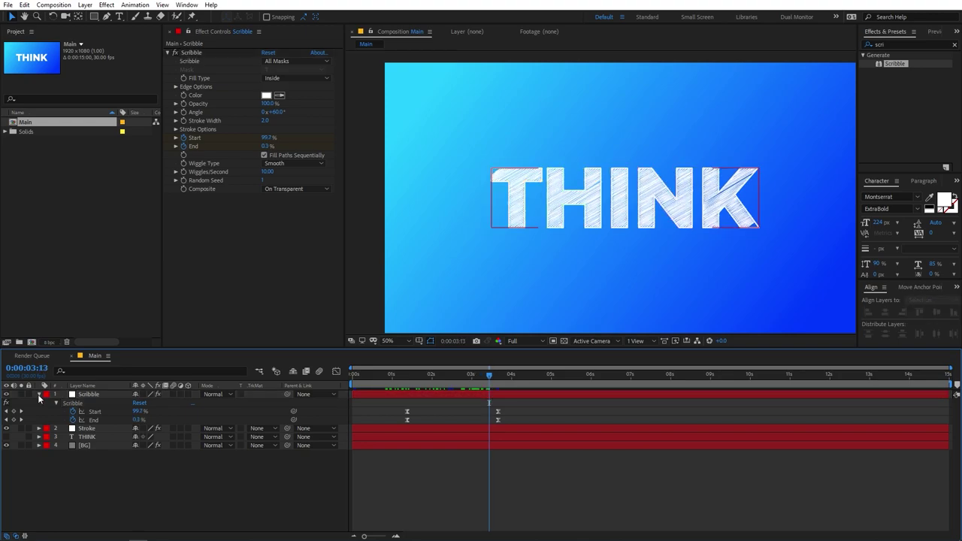
left_click(39, 395)
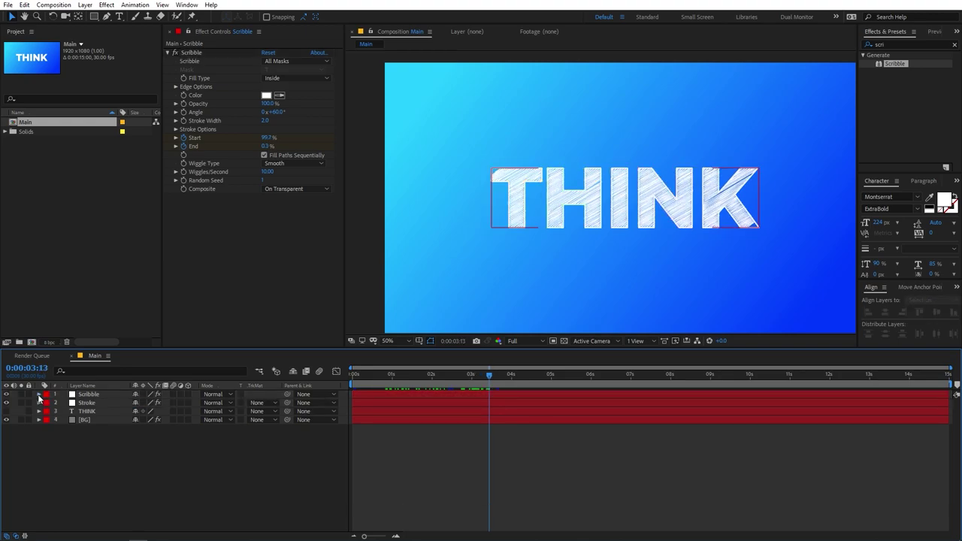
Find the Drop Shadow effect and apply it to the Stroke layer
left_click(92, 404)
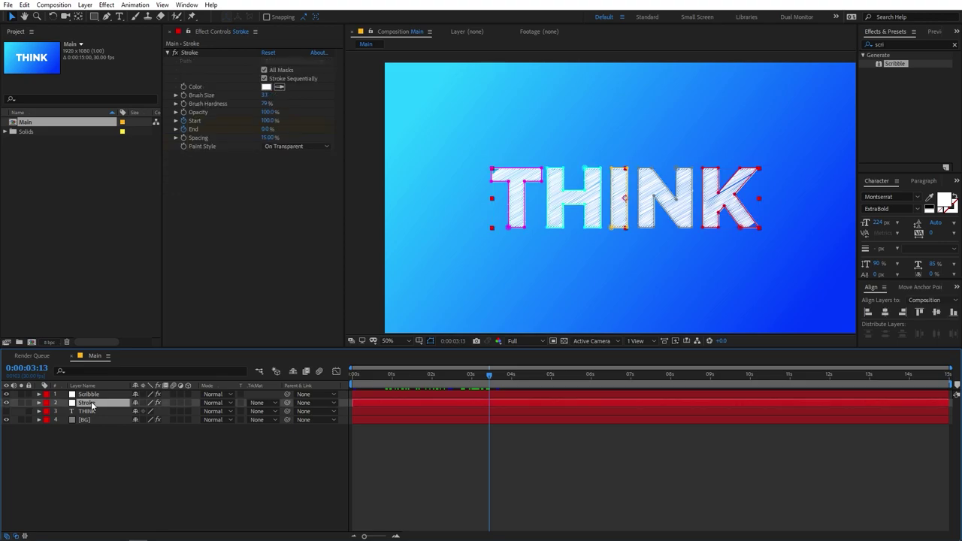
left_click(899, 44)
type("drop")
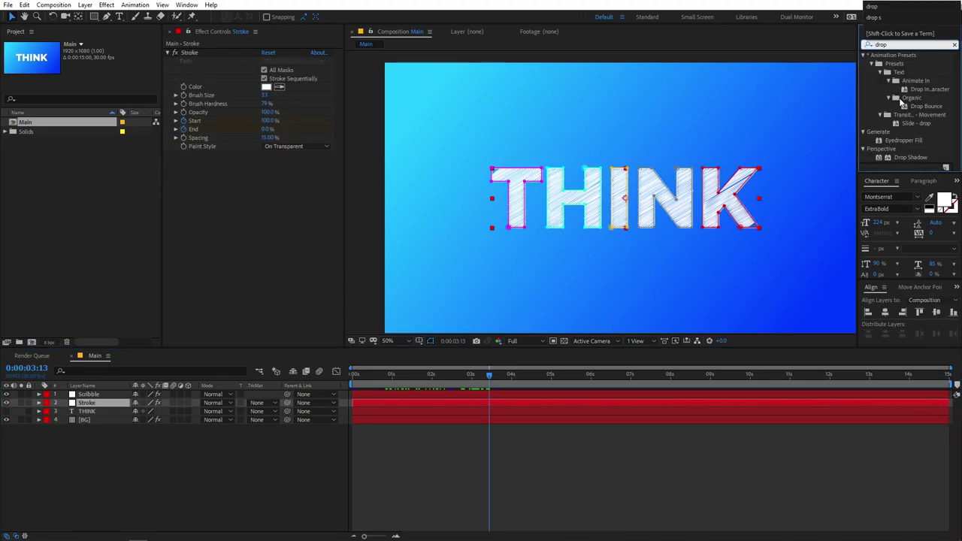
left_click_drag(911, 158, 269, 197)
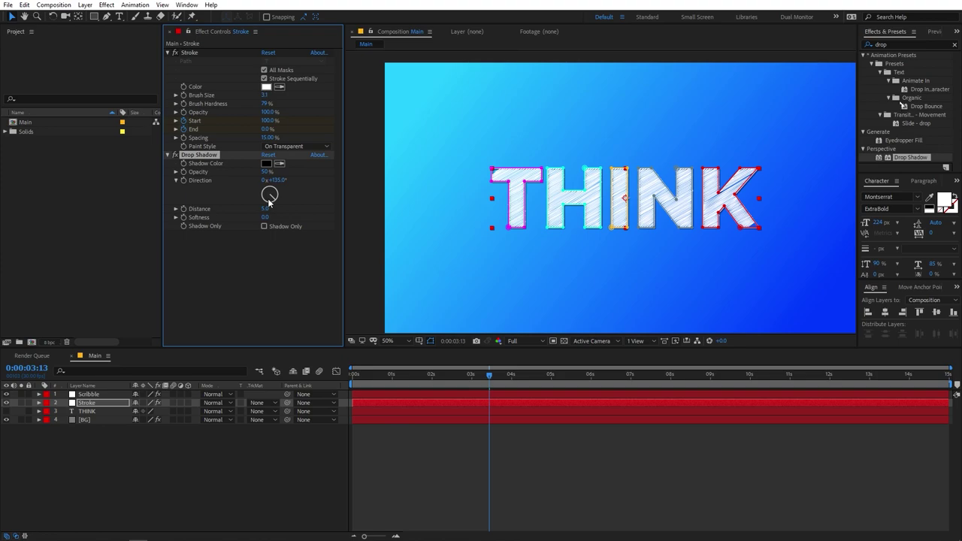
Set the Stroke layer's drop shadow to direction 180°, softness 38 and distance 15
left_click(275, 180)
type("180")
key("Return")
left_click_drag(270, 221, 289, 219)
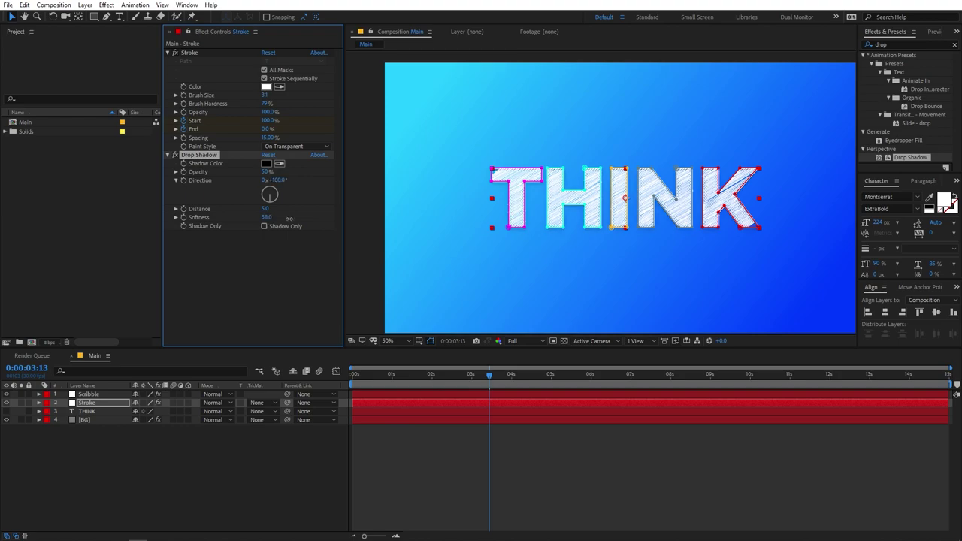
left_click(287, 218)
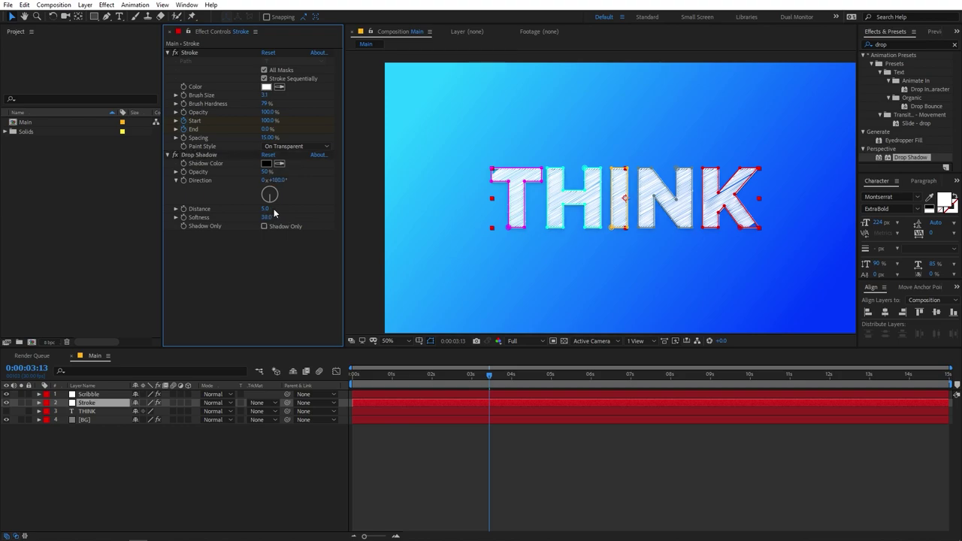
left_click_drag(265, 209, 275, 210)
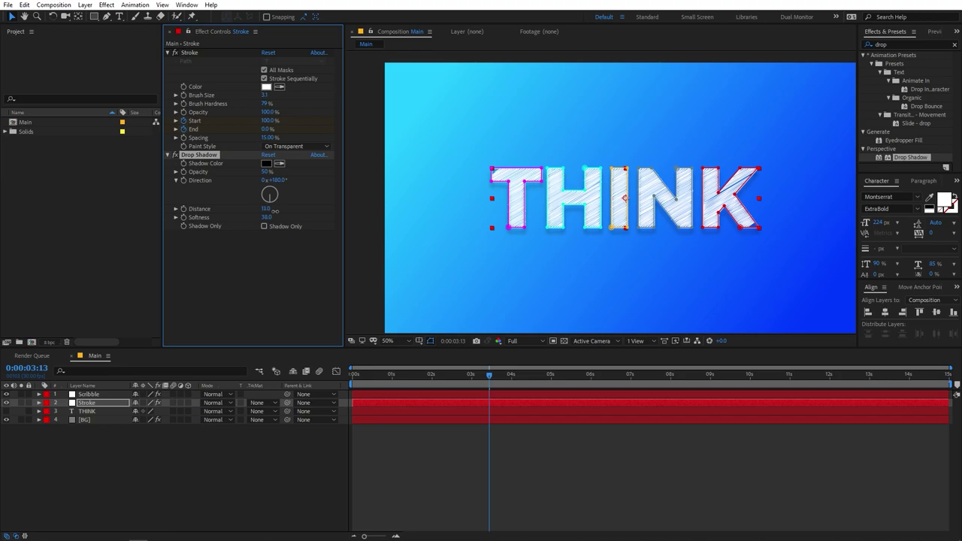
left_click_drag(275, 212, 277, 211)
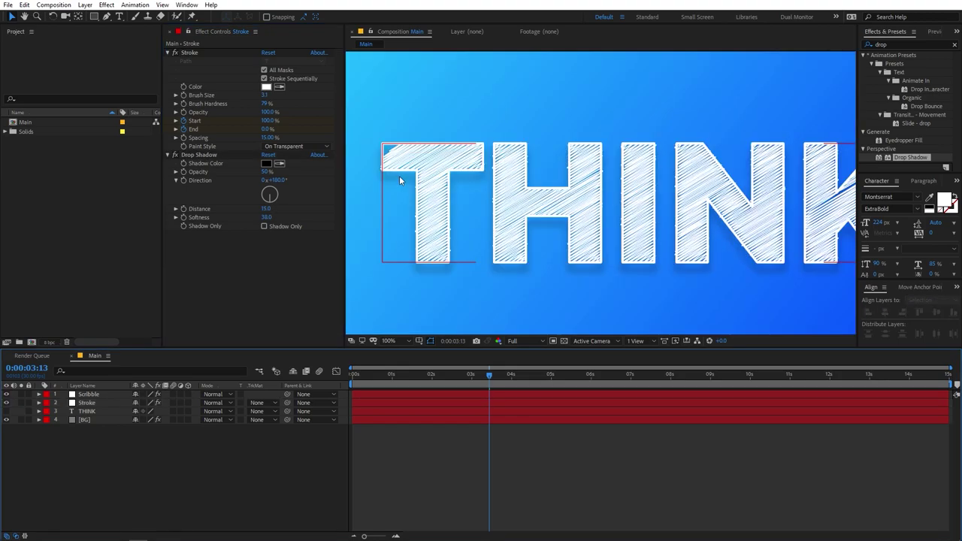
Copy the Stroke layer's drop shadow onto the Scribble layer and check the whole title
left_click(89, 403)
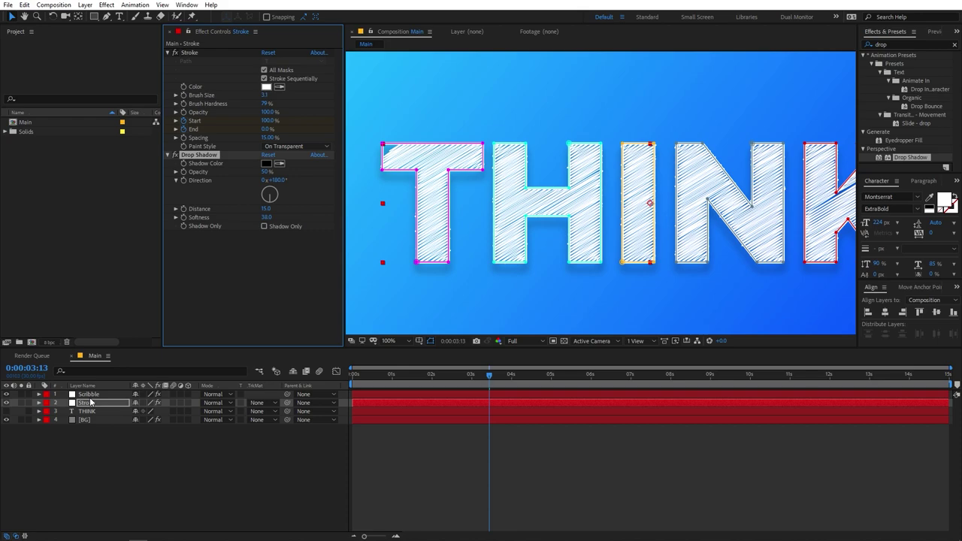
left_click(680, 217)
key("comma")
key("comma")
key("period")
key("F2")
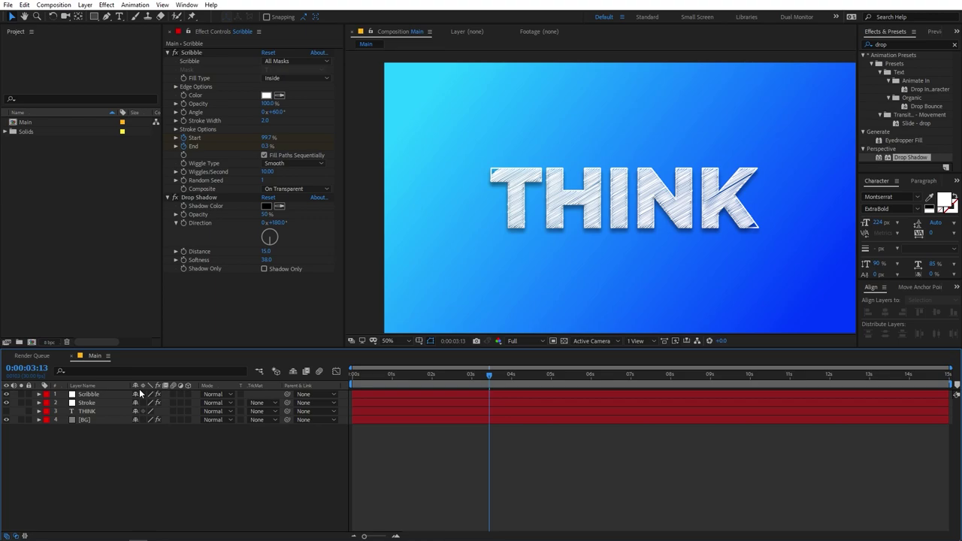
Move the Scribble layer below the Stroke layer, inspect the lettering up close, and select the Stroke layer
left_click_drag(99, 395, 97, 408)
left_click(796, 219)
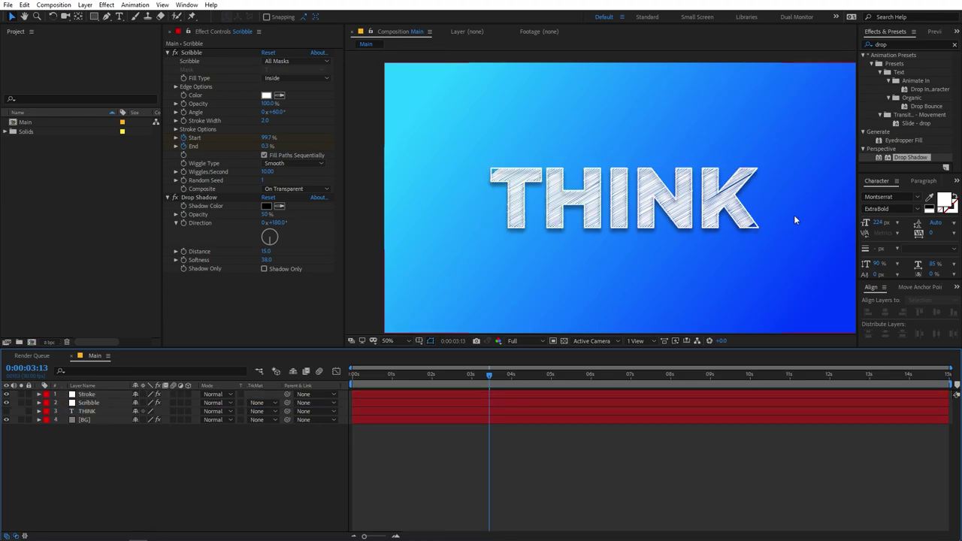
key("period")
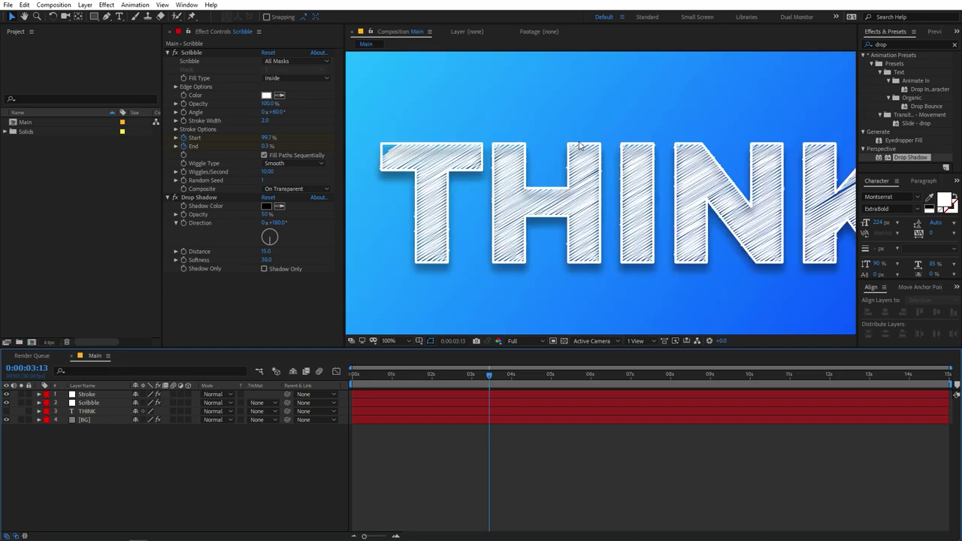
key("comma")
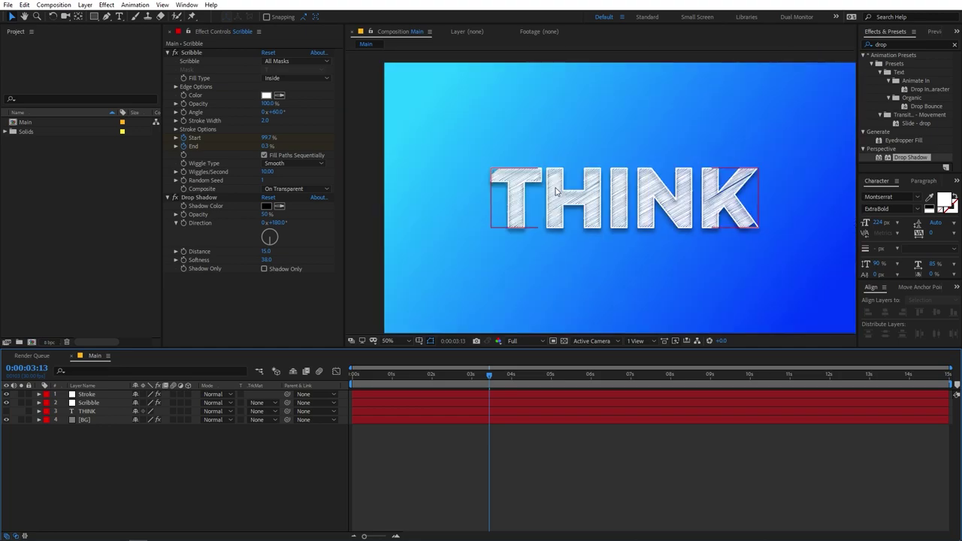
left_click(86, 395)
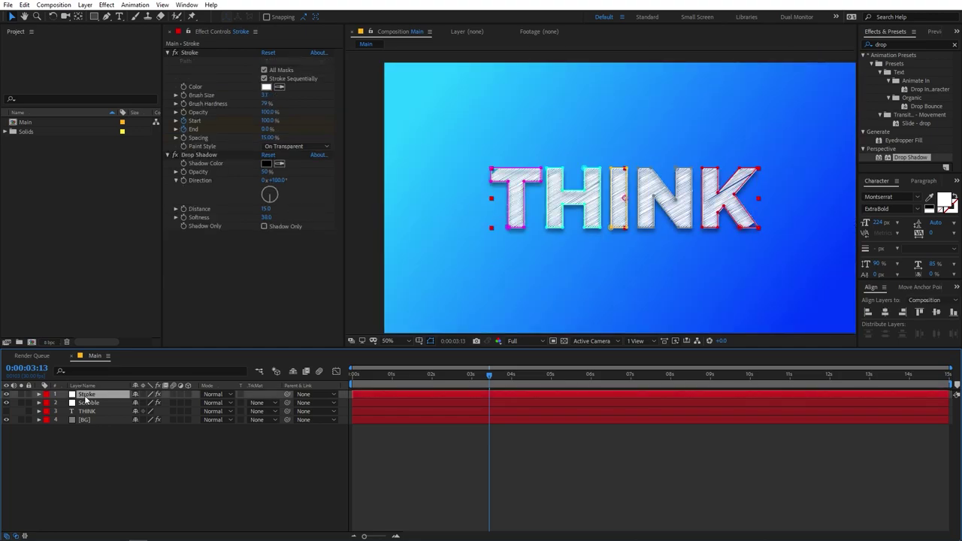
Try a black outline with brush size 8.6 on the Stroke layer and preview the title animation
left_click(267, 89)
mouse_move(195, 303)
left_mouse_down()
mouse_move(142, 318)
mouse_move(130, 347)
left_mouse_up()
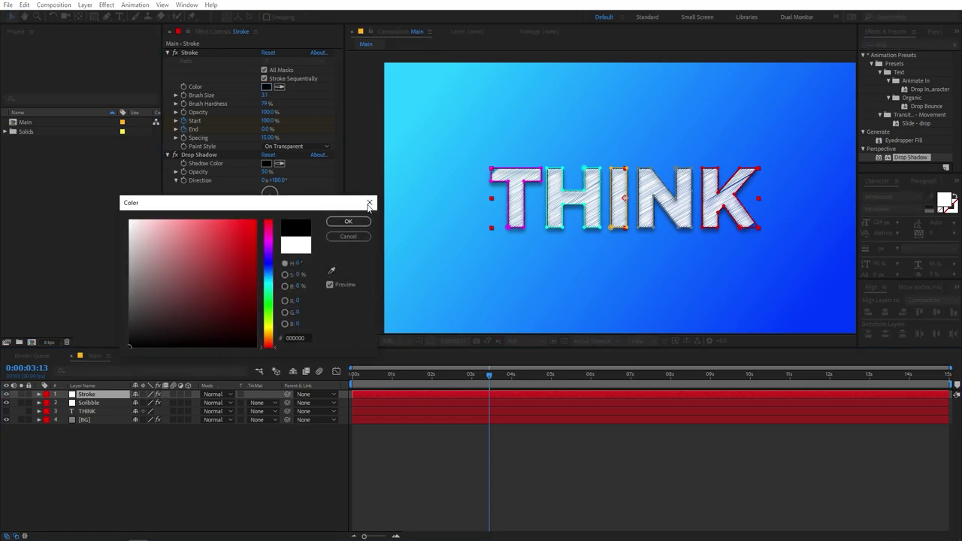
left_click(348, 223)
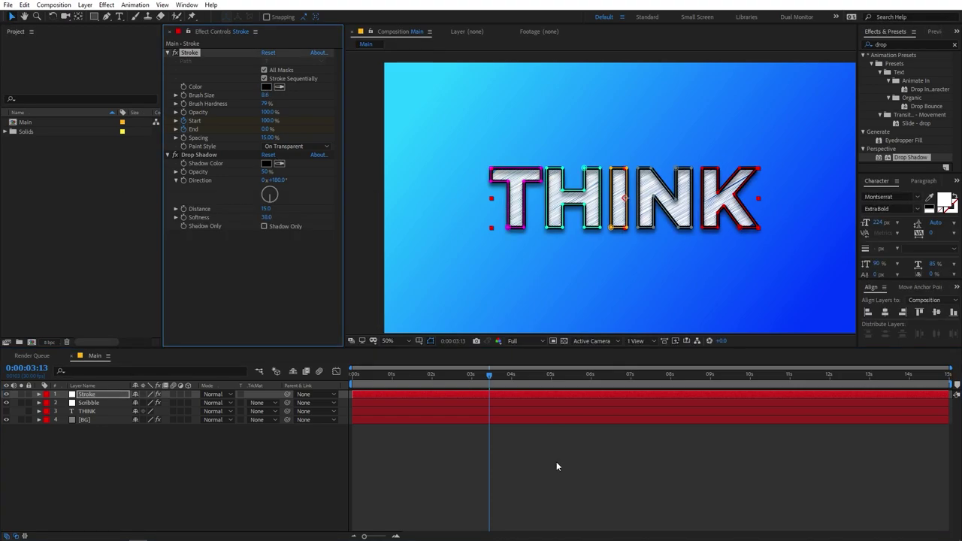
left_click(556, 467)
key("space")
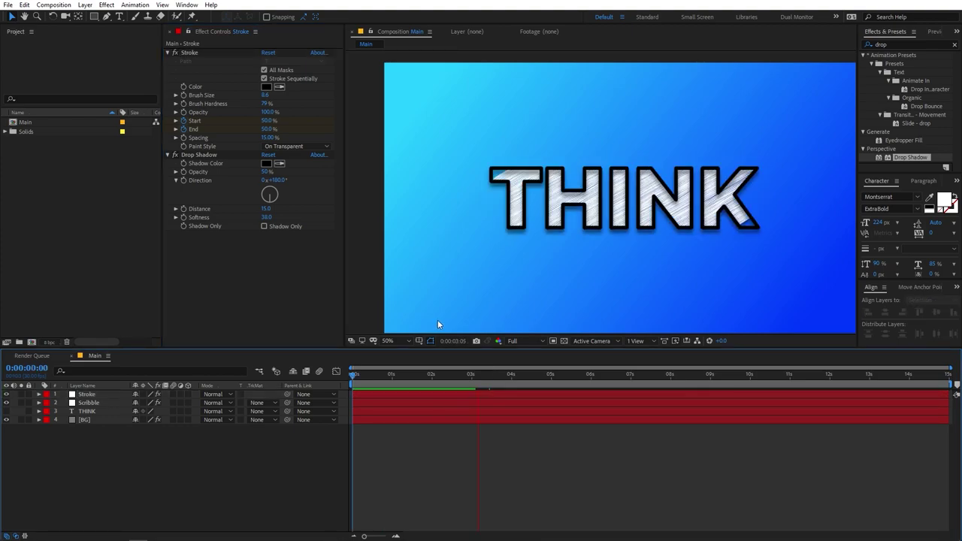
key("space")
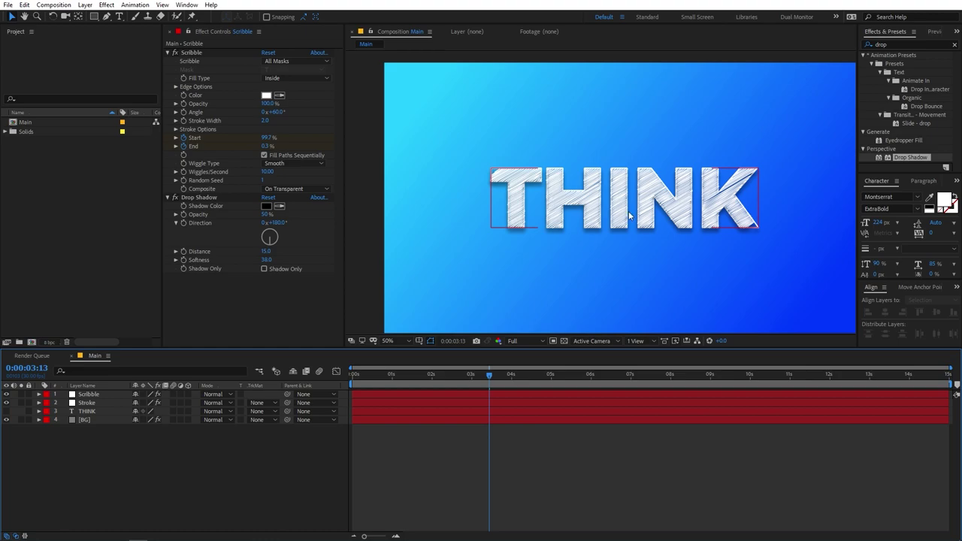
Add a text layer reading DIFFERENT below THINK and center it horizontally in the composition
left_click(118, 17)
left_click(529, 290)
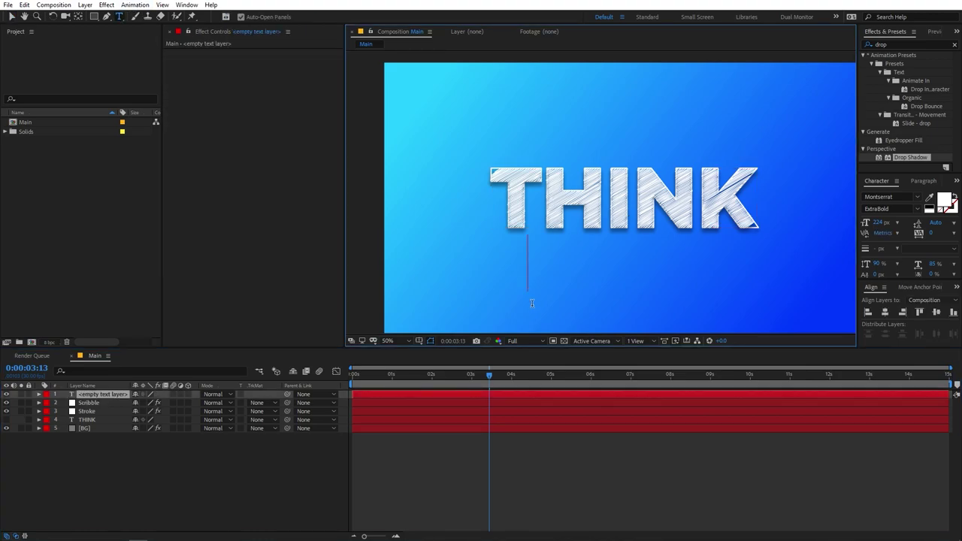
type("DIFFERENT")
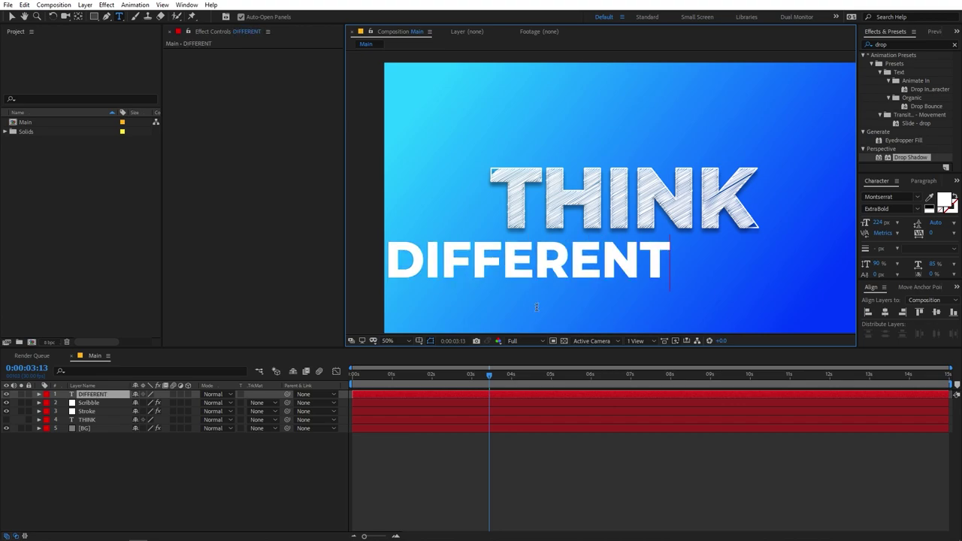
left_click(885, 312)
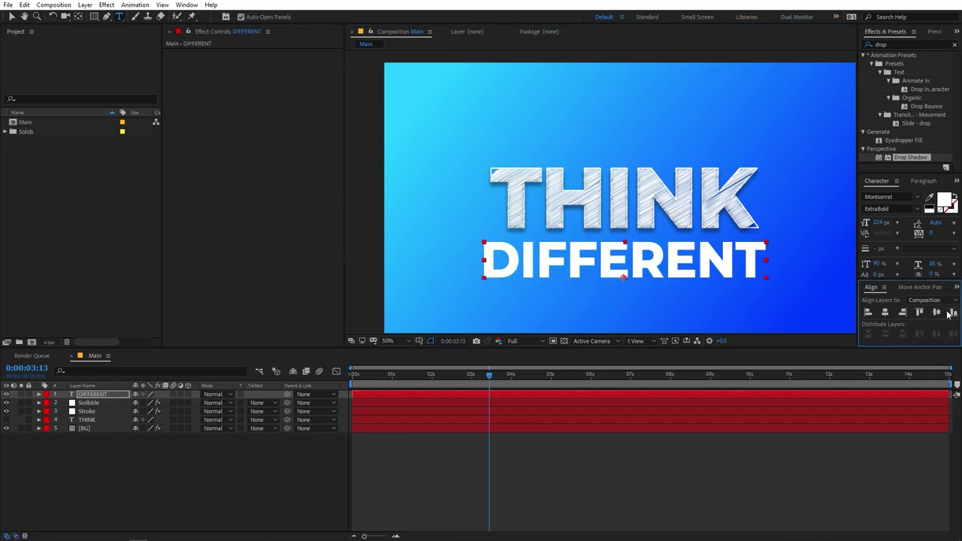
Center the DIFFERENT layer's anchor point on its text and move the word slightly lower beneath THINK
left_click(926, 290)
left_click(881, 319)
left_click(866, 291)
left_click(12, 16)
left_click_drag(570, 266, 570, 281)
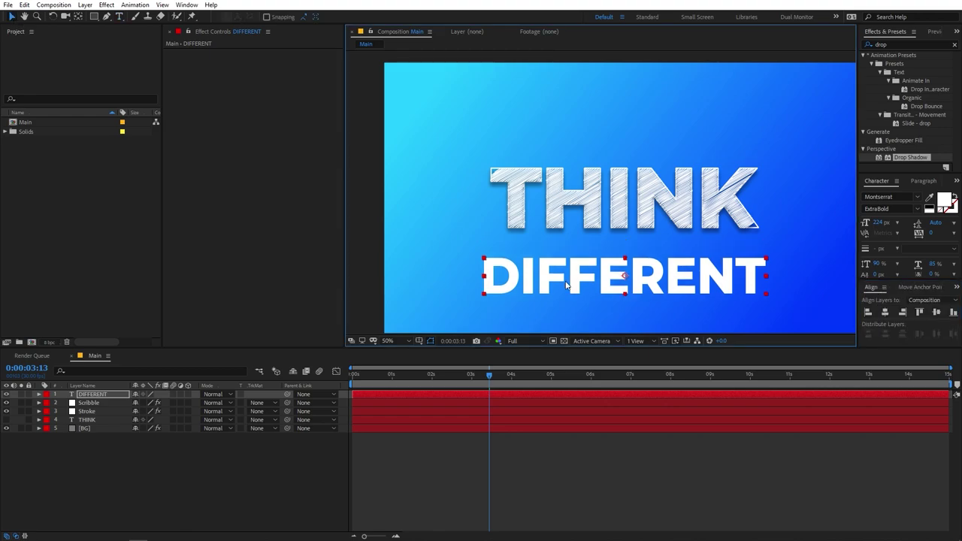
Create masks from the DIFFERENT text and duplicate the resulting outlines layer
right_click(100, 394)
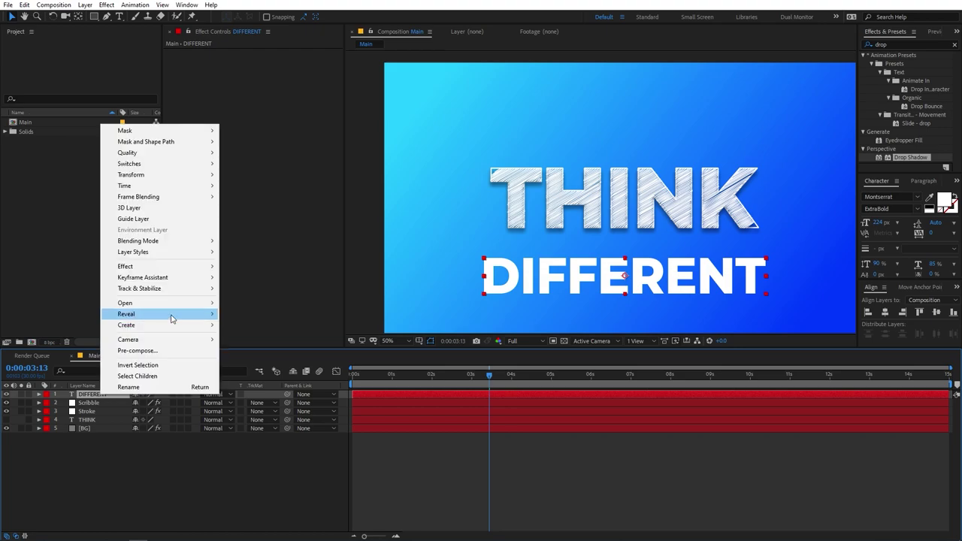
mouse_move(172, 324)
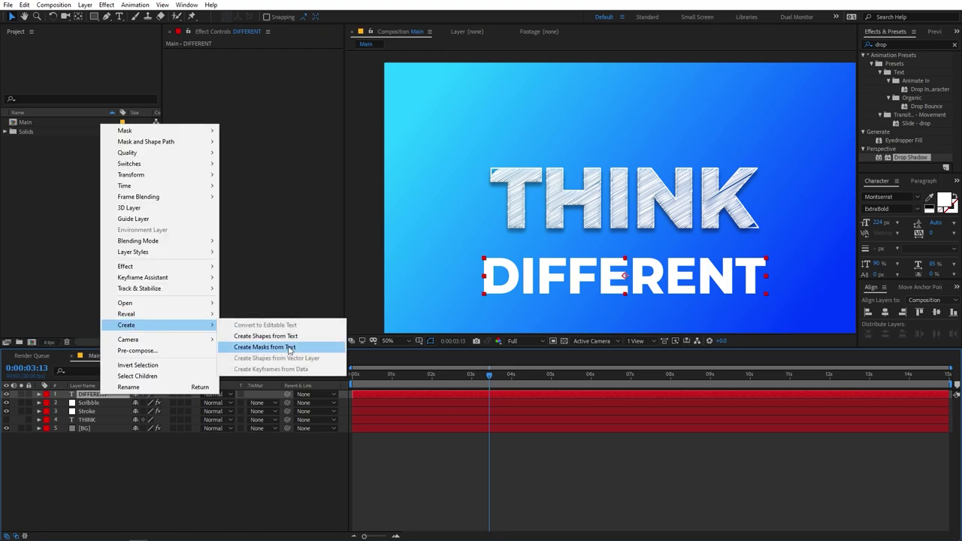
left_click(290, 347)
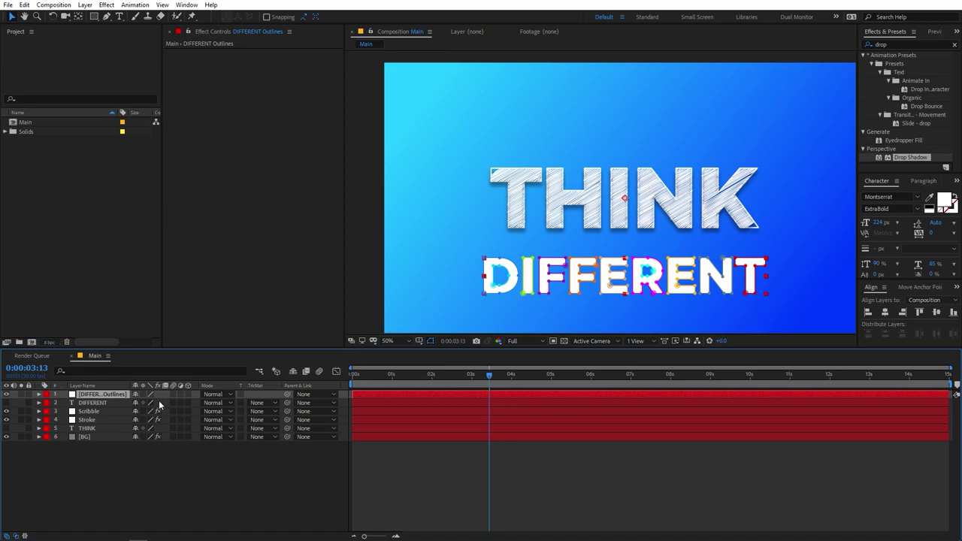
key("ctrl+d")
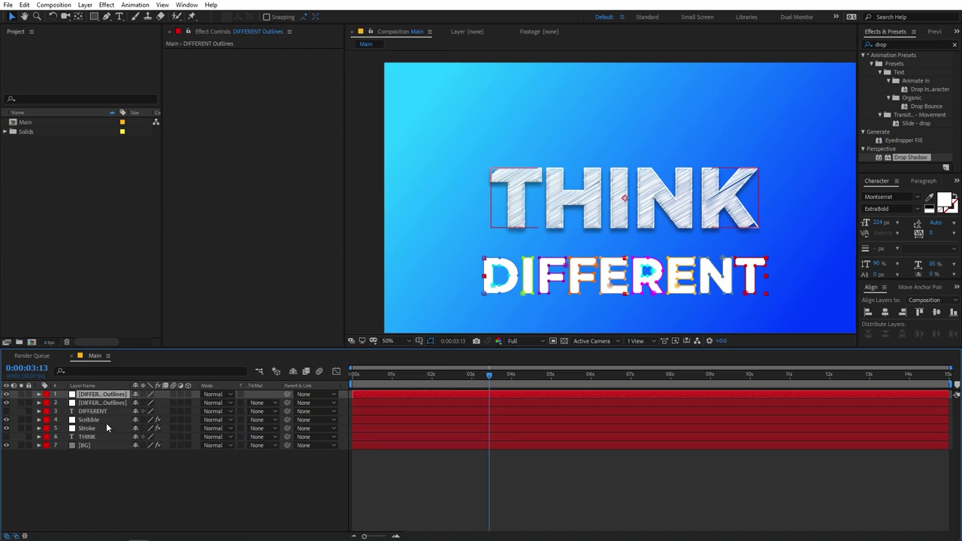
Copy the Scribble and Drop Shadow effects from the Scribble layer onto the upper DIFFERENT outlines layer
left_click(103, 413)
left_click(101, 419)
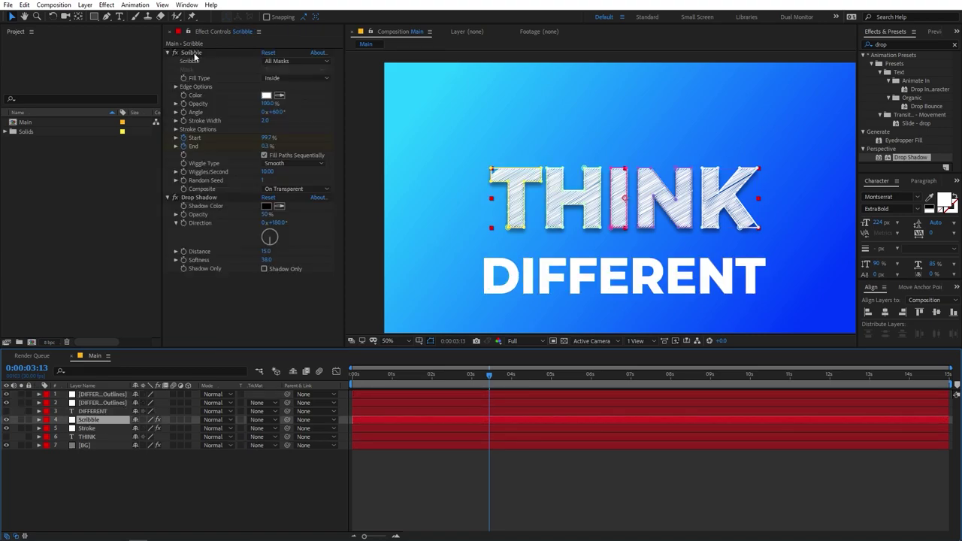
left_click(192, 53)
left_click(199, 197, "ctrl")
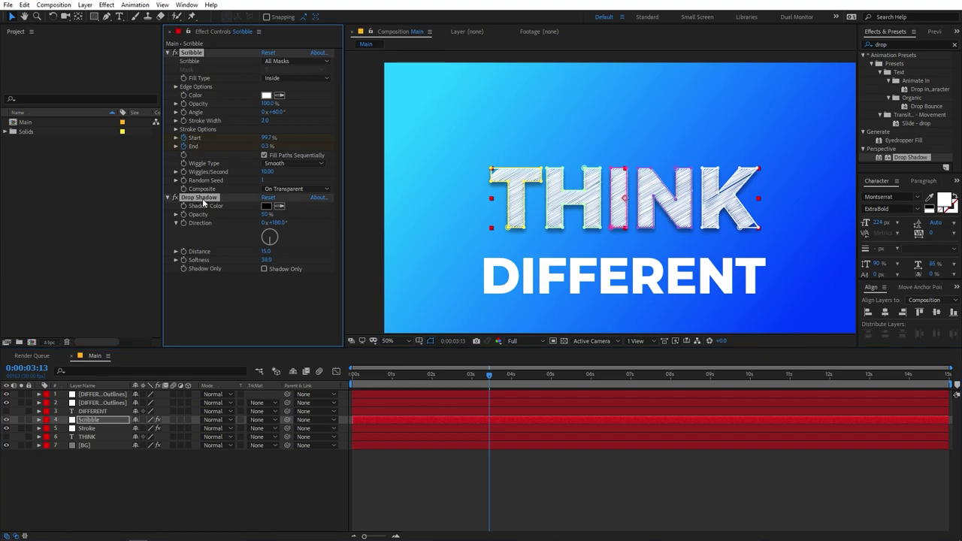
key("ctrl+c")
left_click(113, 396)
key("ctrl+v")
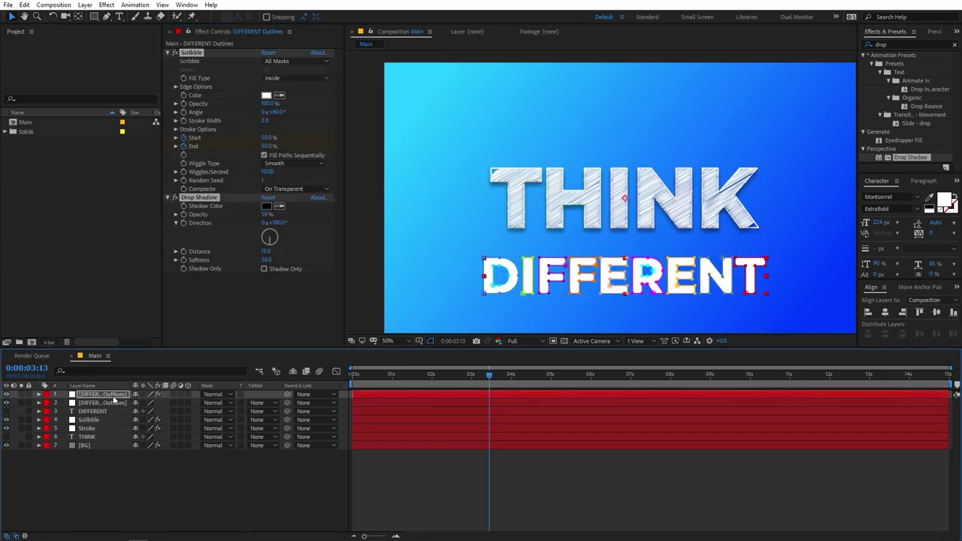
Copy the Stroke and Drop Shadow effects from the Stroke layer onto the lower DIFFERENT outlines layer
left_click(102, 404)
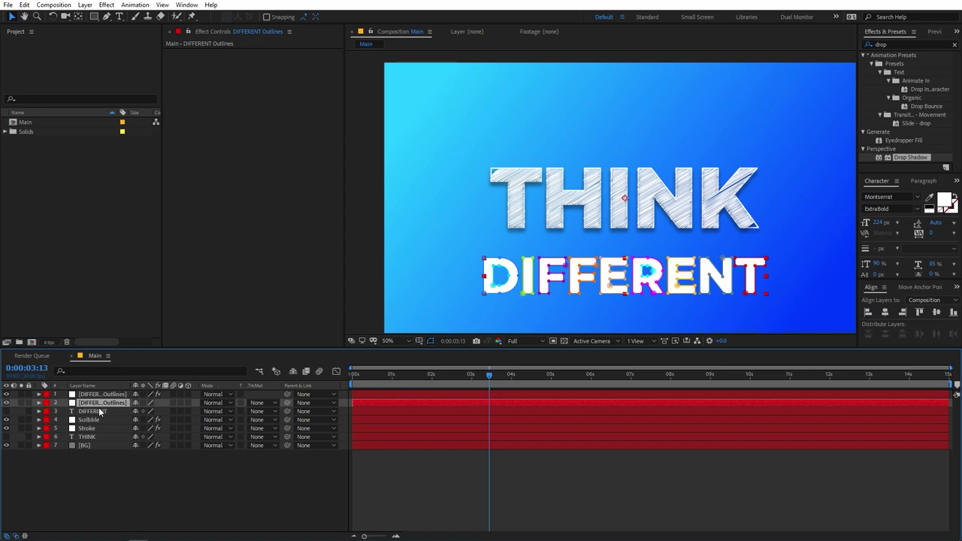
left_click(89, 428)
left_click(190, 53)
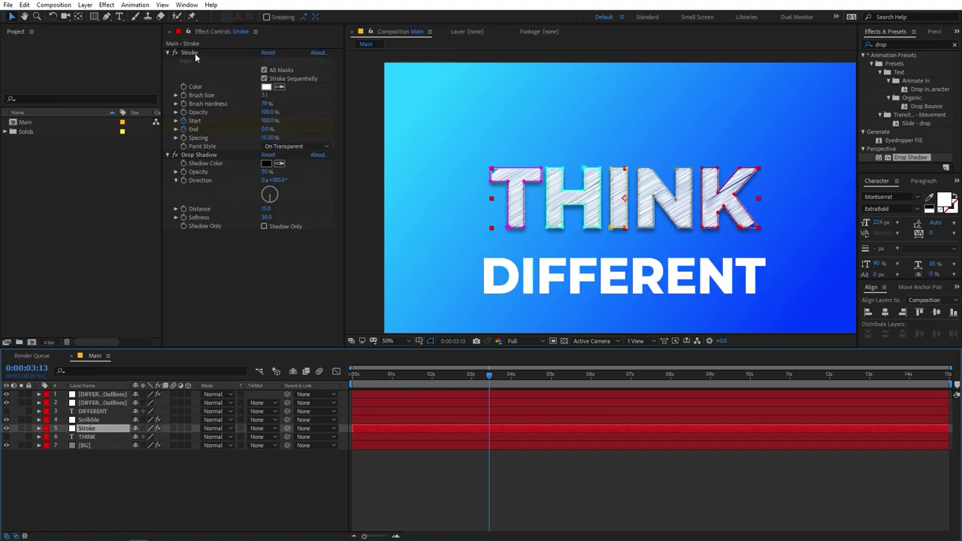
left_click(198, 154, "ctrl")
key("ctrl+c")
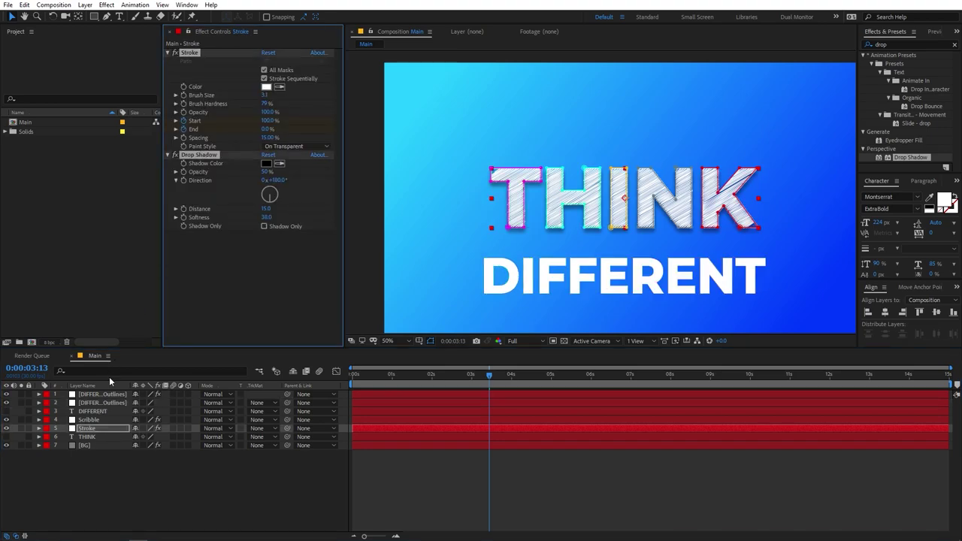
left_click(102, 403)
key("ctrl+v")
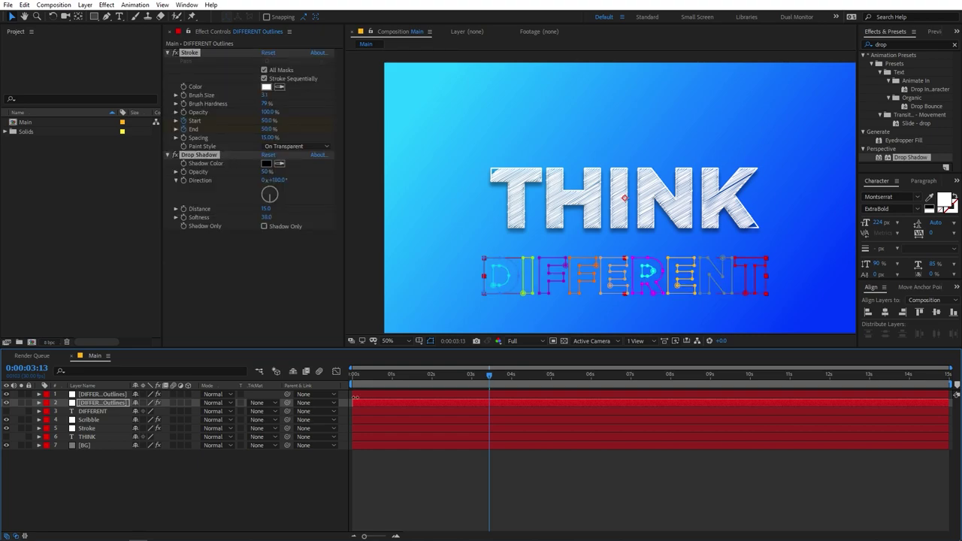
Shift the Start and End keyframes of both DIFFERENT outlines layers earlier to begin at about 1.4 s, and preview the animation
left_click(488, 394, "ctrl")
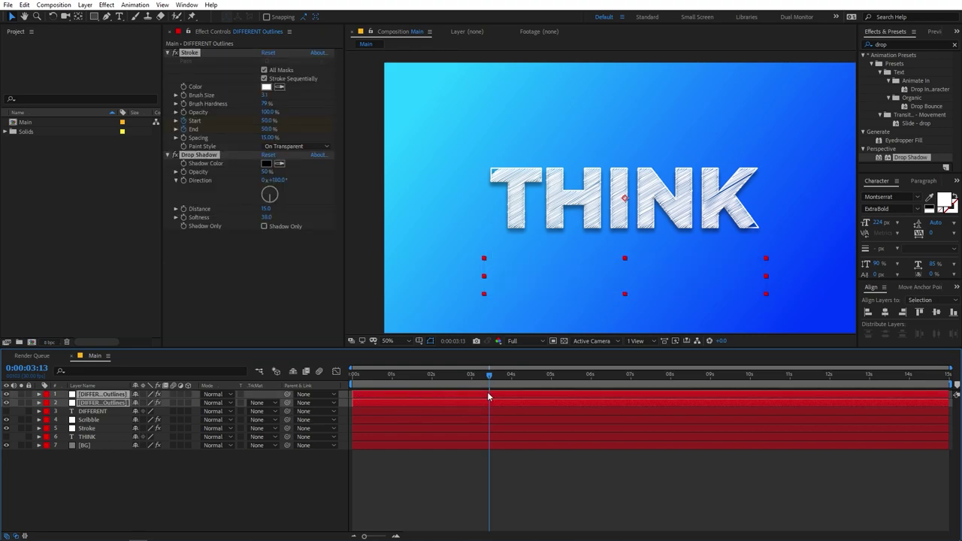
key("u")
mouse_move(649, 412)
left_mouse_down()
mouse_move(479, 453)
mouse_move(496, 452)
mouse_move(407, 449)
left_mouse_up()
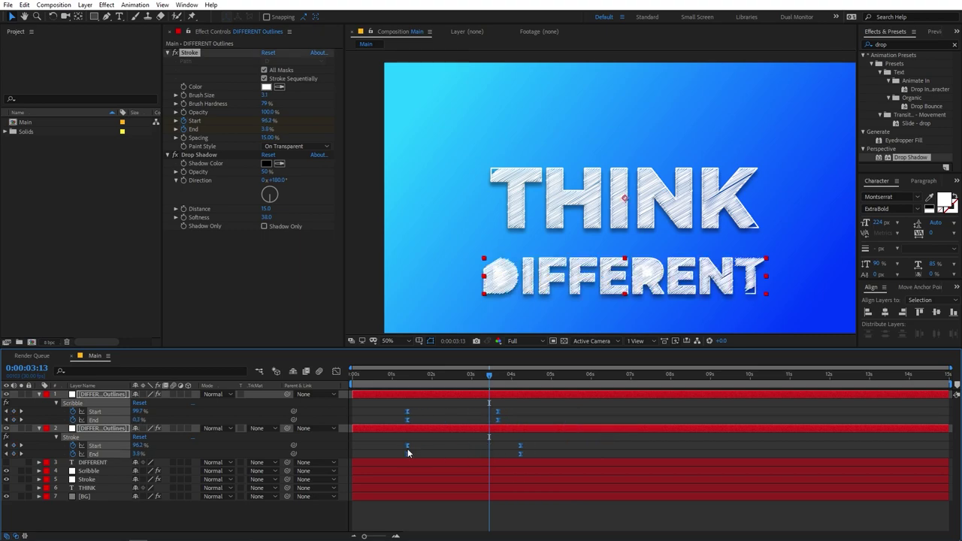
key("space")
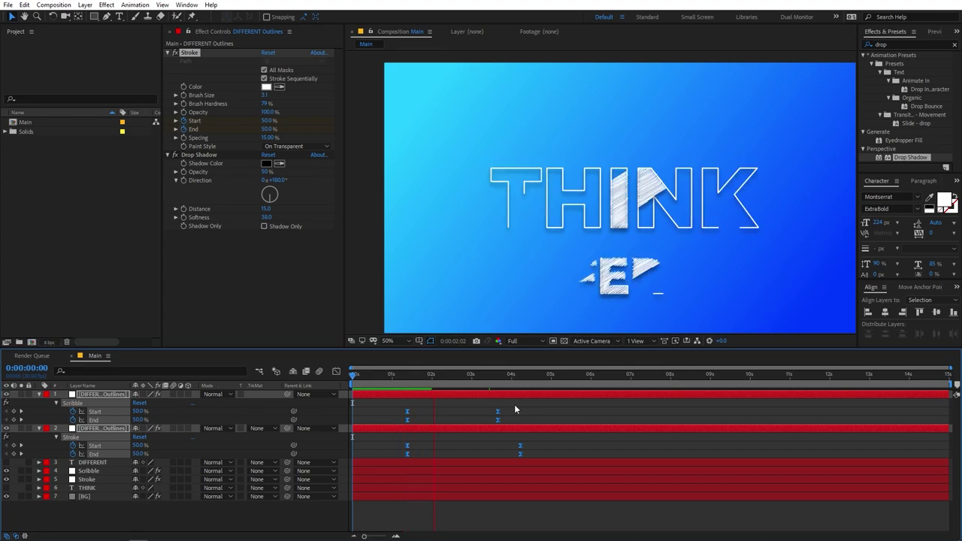
key("space")
Delay the scribbled DIFFERENT outlines layer to start at about 0.6 s and preview both words
mouse_move(523, 417)
left_mouse_down()
mouse_move(397, 408)
mouse_move(475, 399)
left_mouse_up()
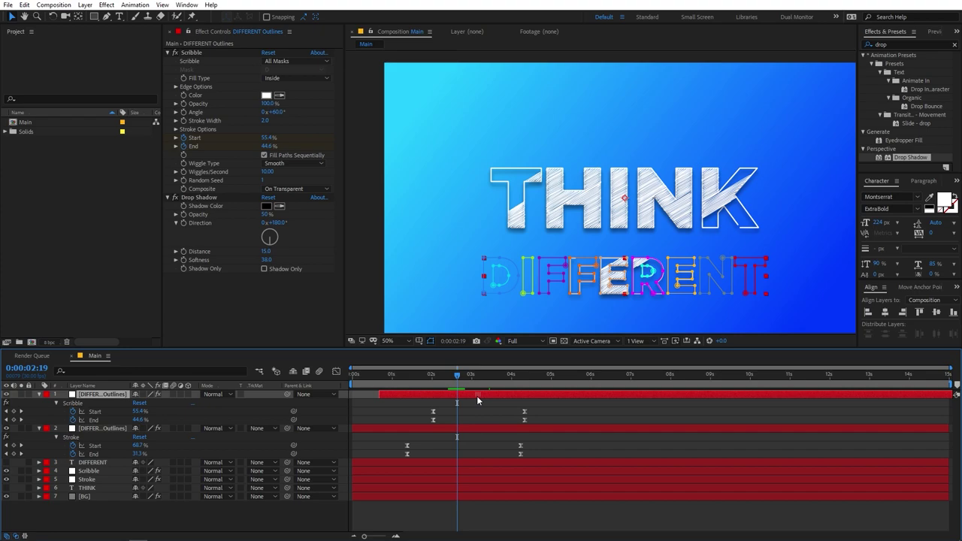
key("space")
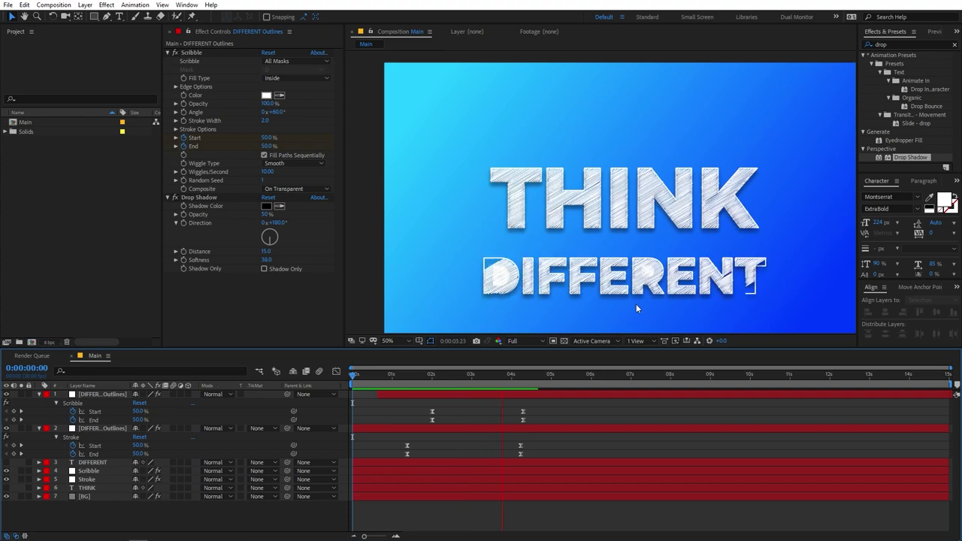
key("space")
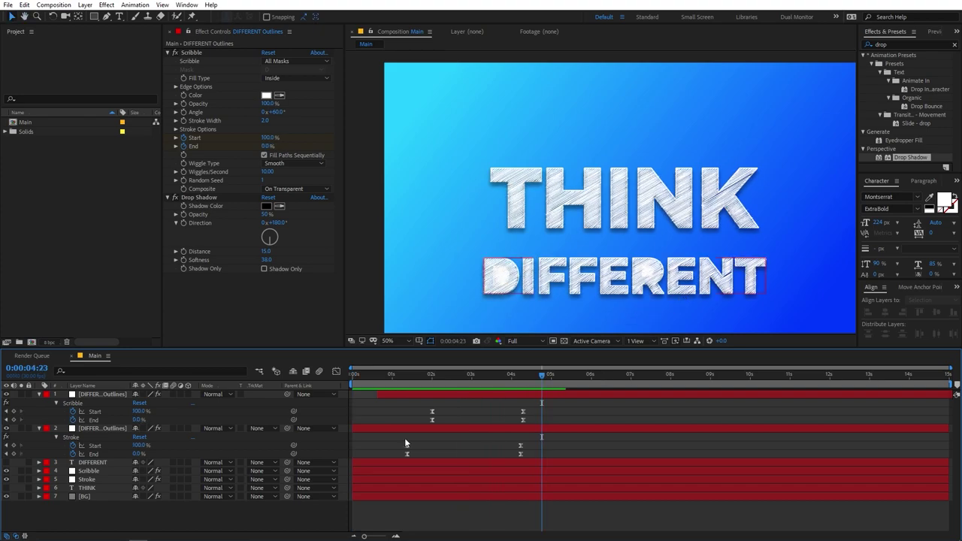
Select all layers in the composition except the BG layer
left_click(473, 394)
left_click(453, 495, "shift")
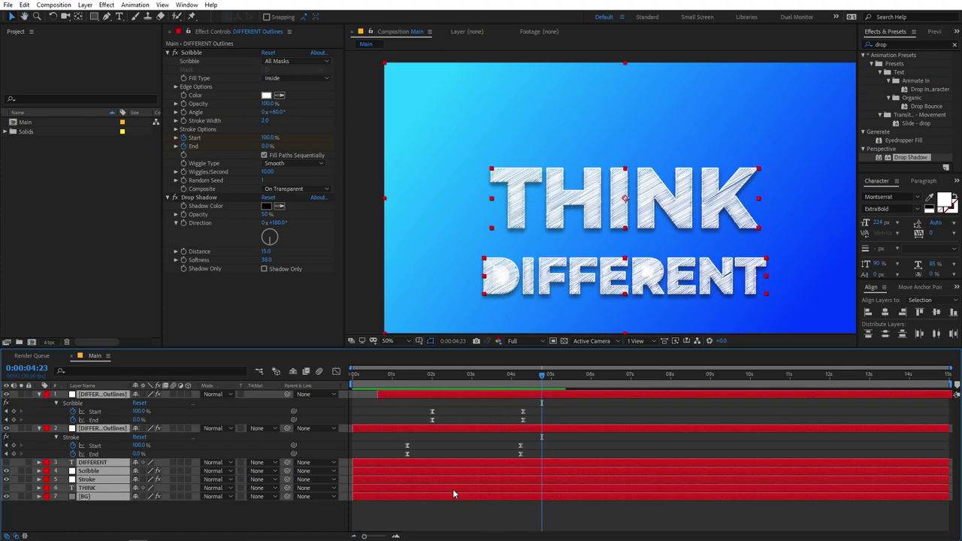
left_click(454, 494, "ctrl")
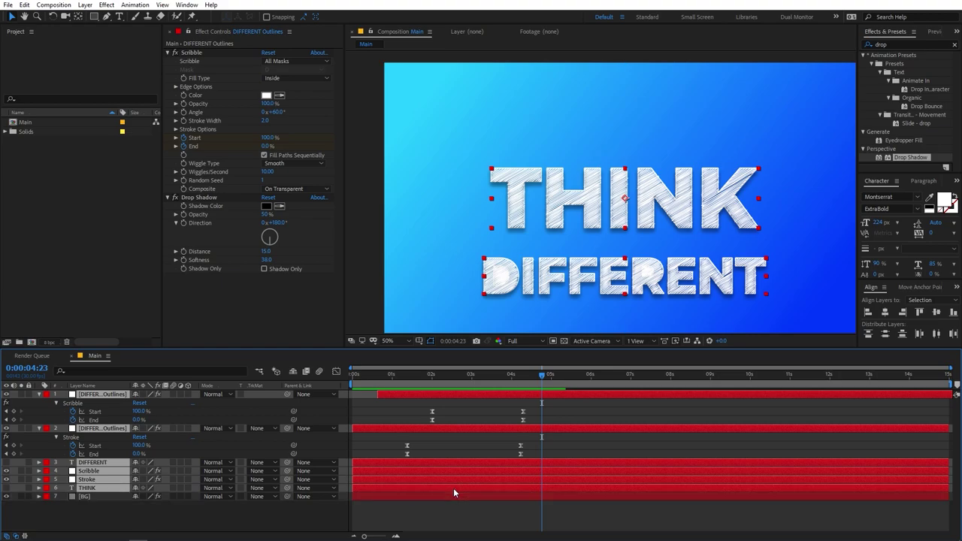